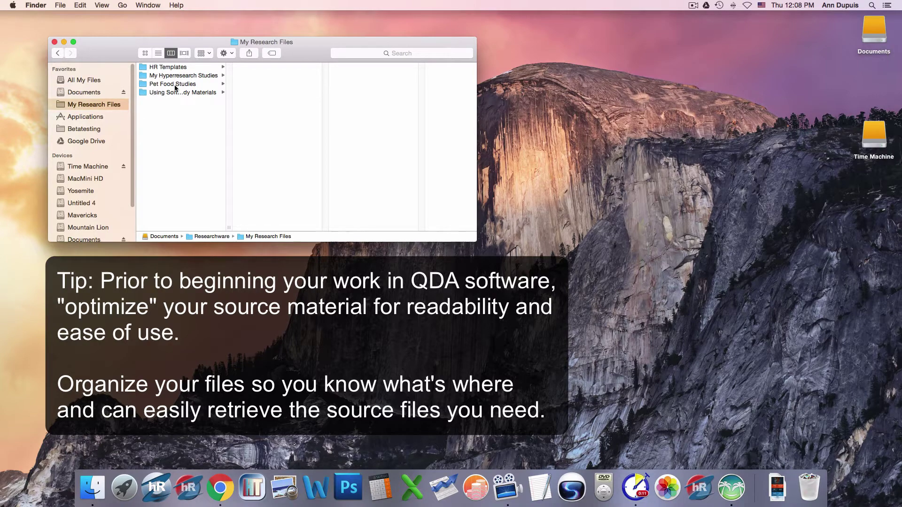
Step: Browse Pet Food Studies > Chicken Jerky Study > FDA Jerky Recall docx Sources and preview the Caution to Dog Owners About Chicken Jerky Products document
{"action": "left_click", "coordinate": [175, 85]}
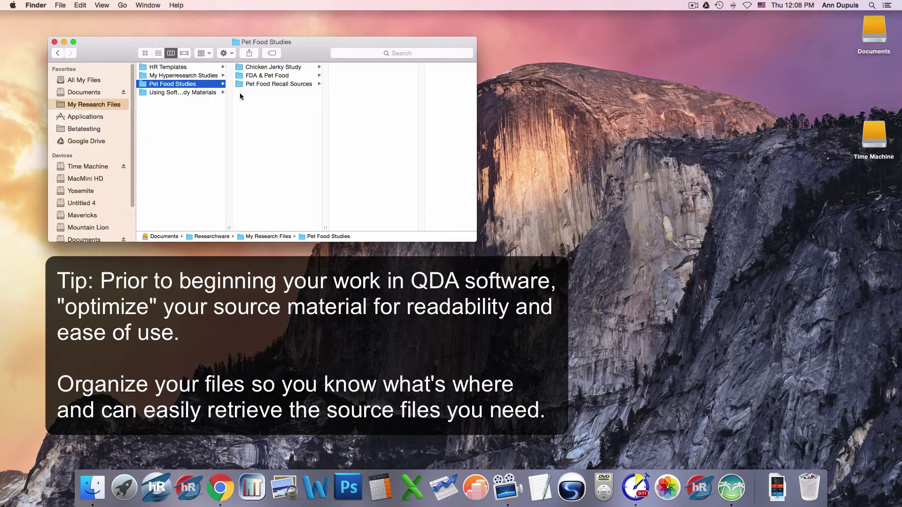
{"action": "left_click", "coordinate": [255, 69]}
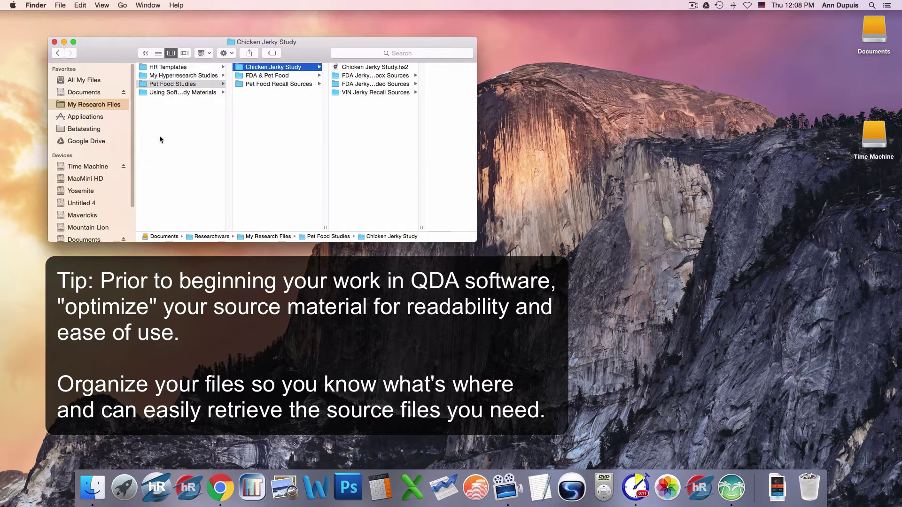
{"action": "left_click", "coordinate": [379, 77]}
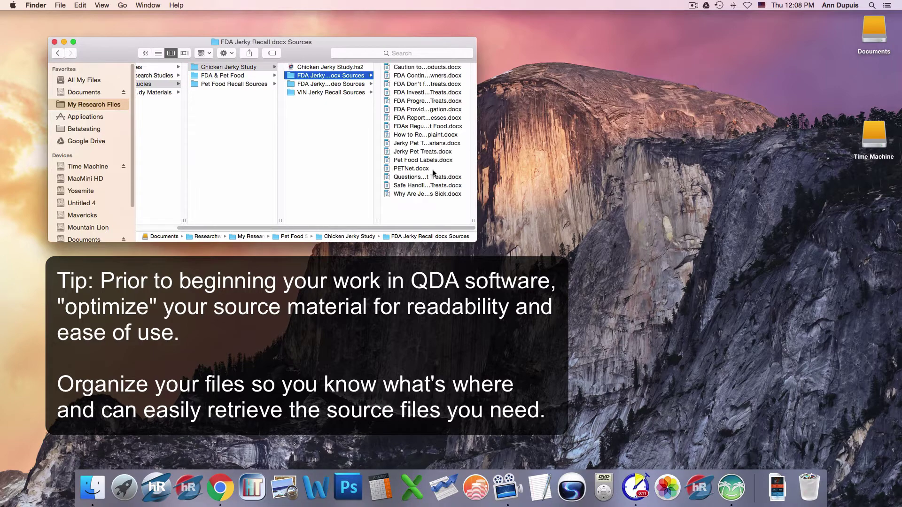
{"action": "left_click", "coordinate": [416, 66]}
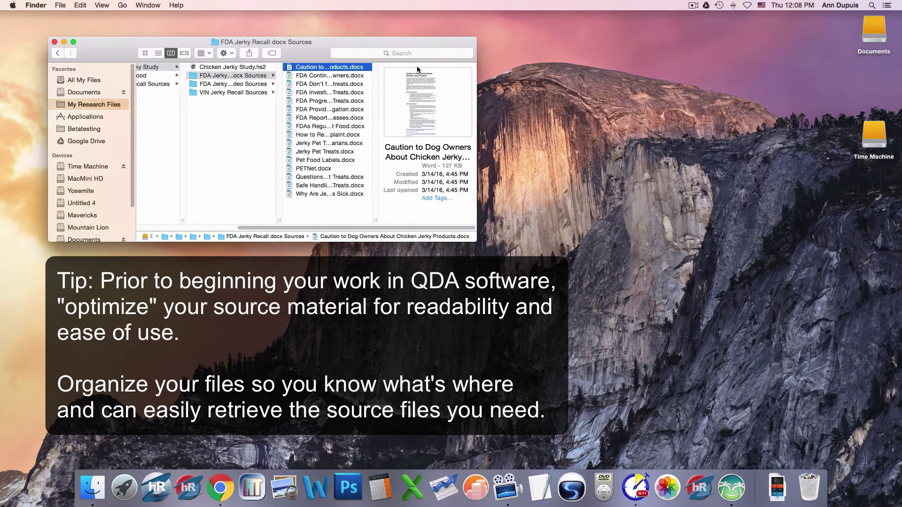
{"action": "key", "text": "space"}
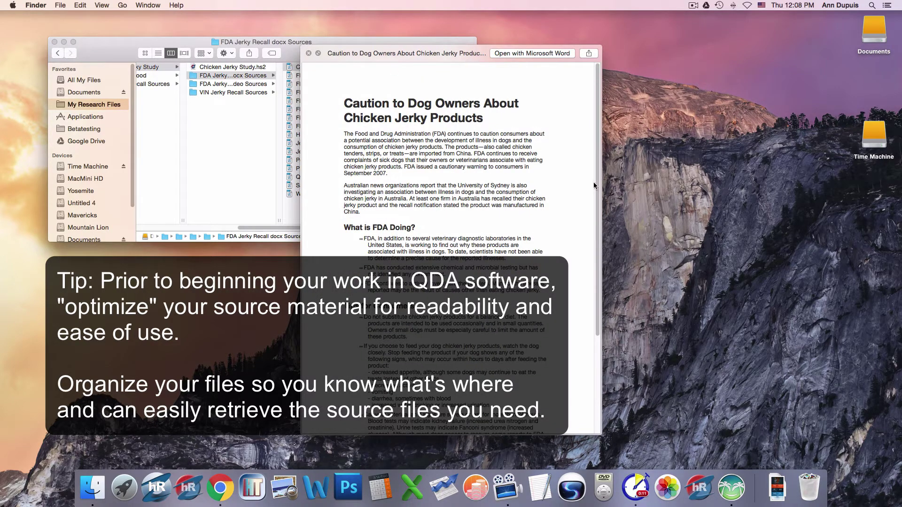
{"action": "left_click_drag", "start_coordinate": [595, 184], "coordinate": [561, 140]}
{"action": "left_click", "coordinate": [309, 53]}
Step: Look over the VIN Jerky Recall Sources folder, return to My Research Files and close the file window
{"action": "left_click", "coordinate": [230, 91]}
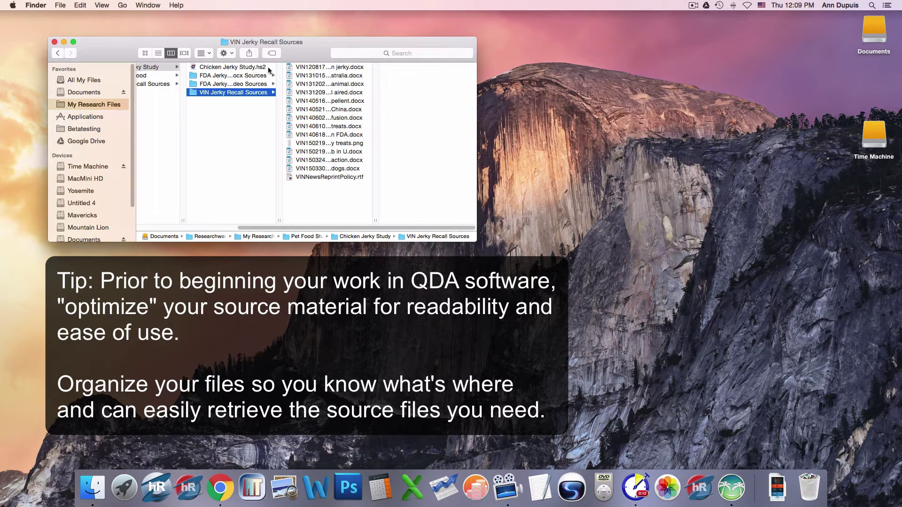
{"action": "left_click", "coordinate": [100, 105]}
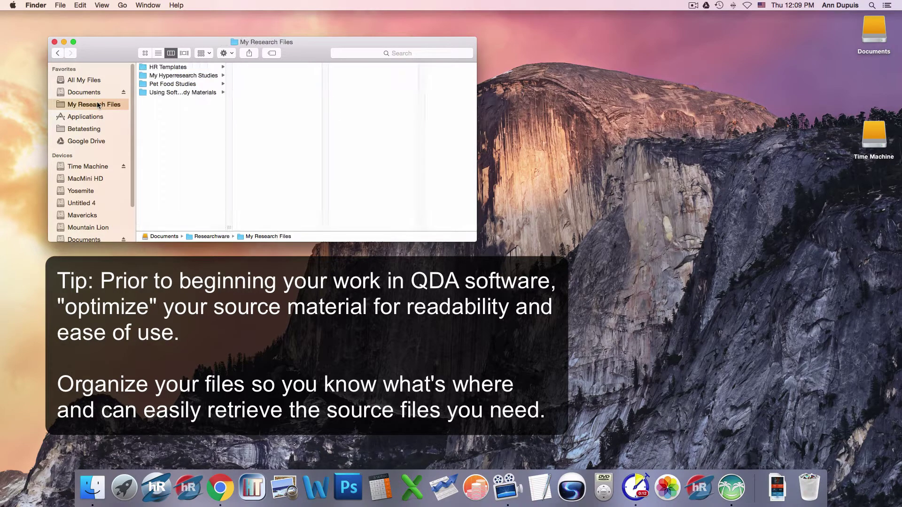
{"action": "left_click", "coordinate": [55, 41]}
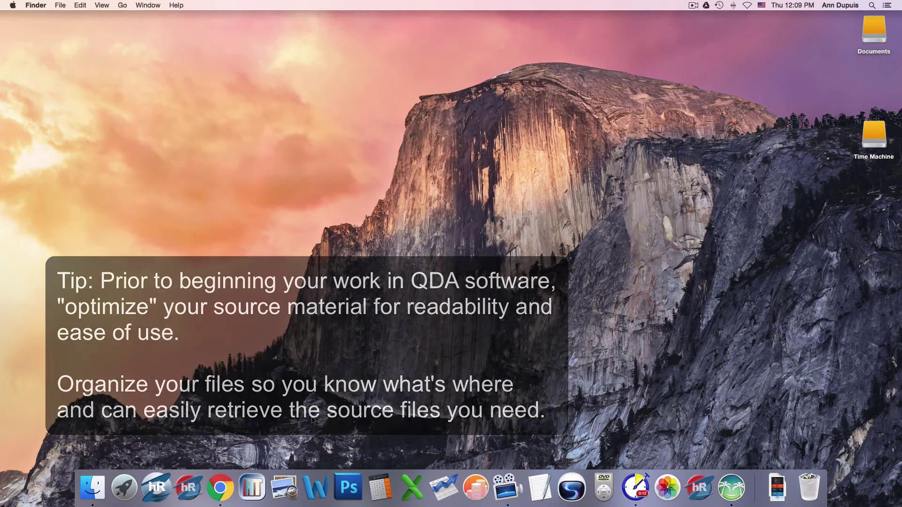
Step: Launch HyperRESEARCH and create a new study
{"action": "left_click", "coordinate": [187, 490]}
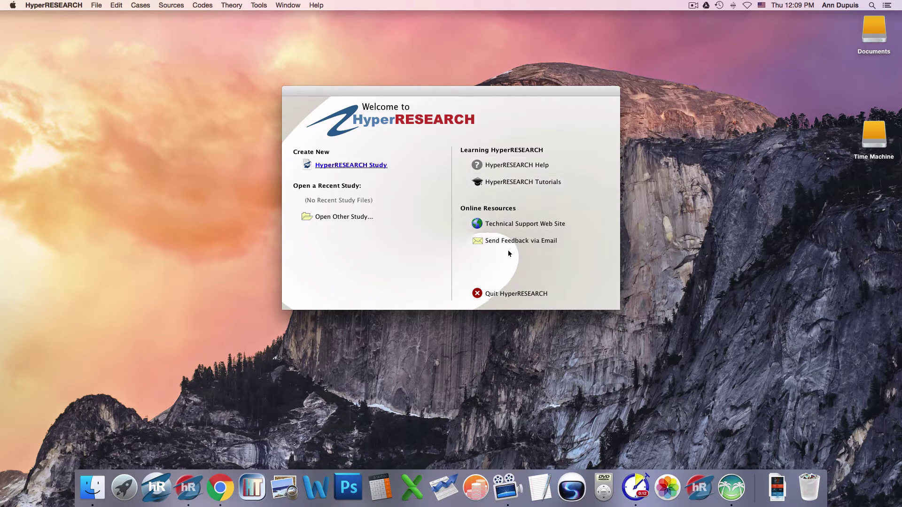
{"action": "left_click", "coordinate": [346, 165]}
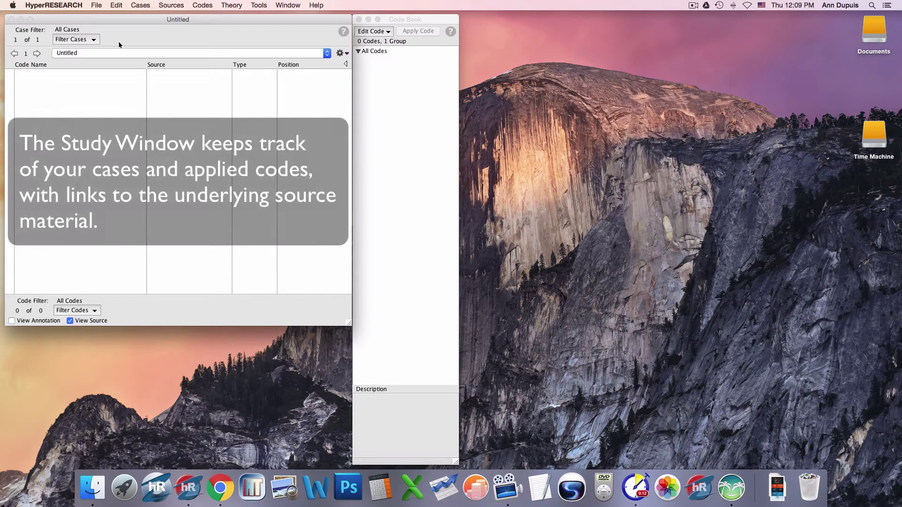
Step: Examine the case filter options, the code filter options and the list of cases without changing them
{"action": "double_click", "coordinate": [72, 53]}
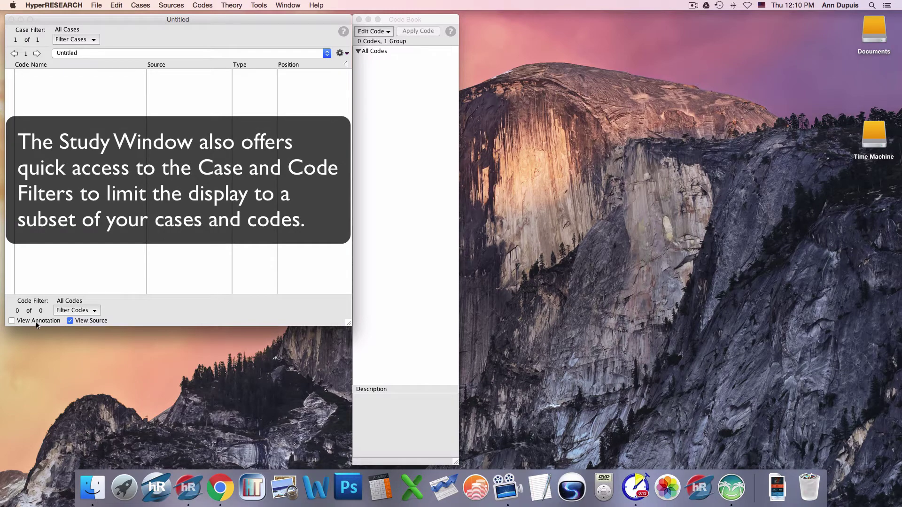
{"action": "left_click", "coordinate": [73, 40]}
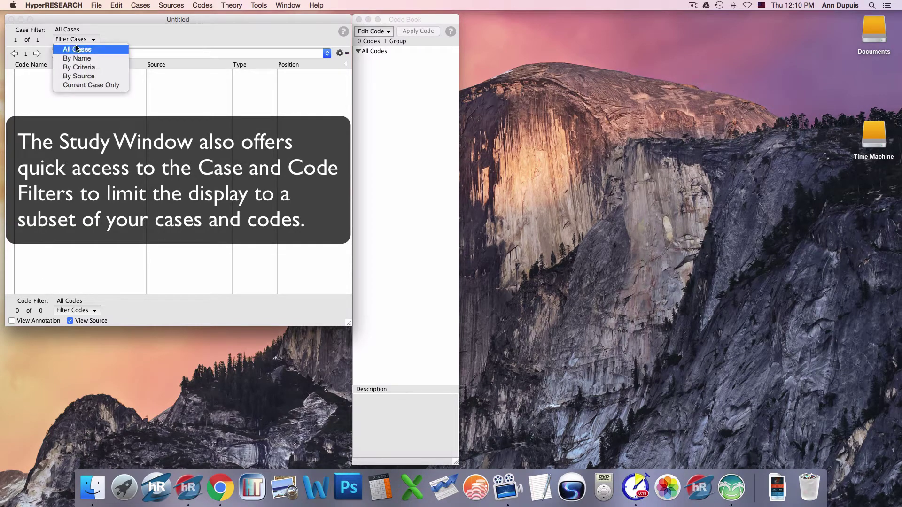
{"action": "left_click", "coordinate": [118, 30]}
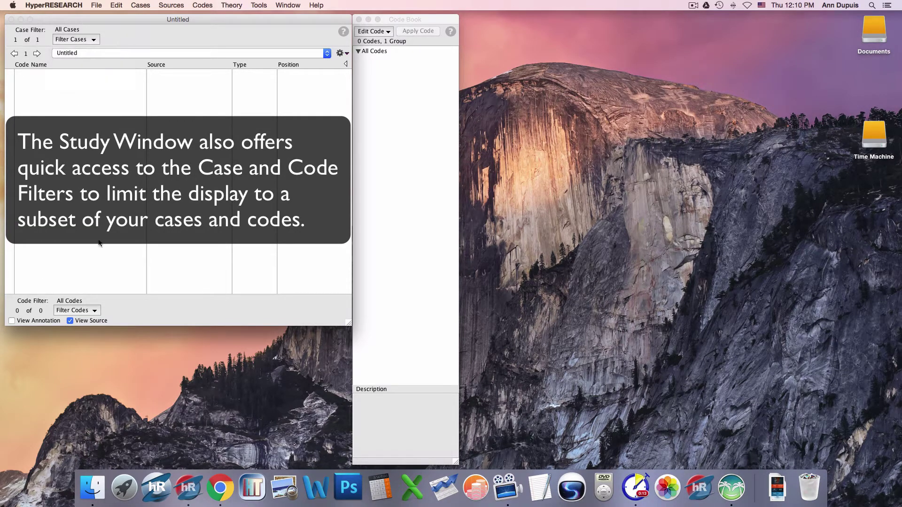
{"action": "left_click", "coordinate": [94, 311]}
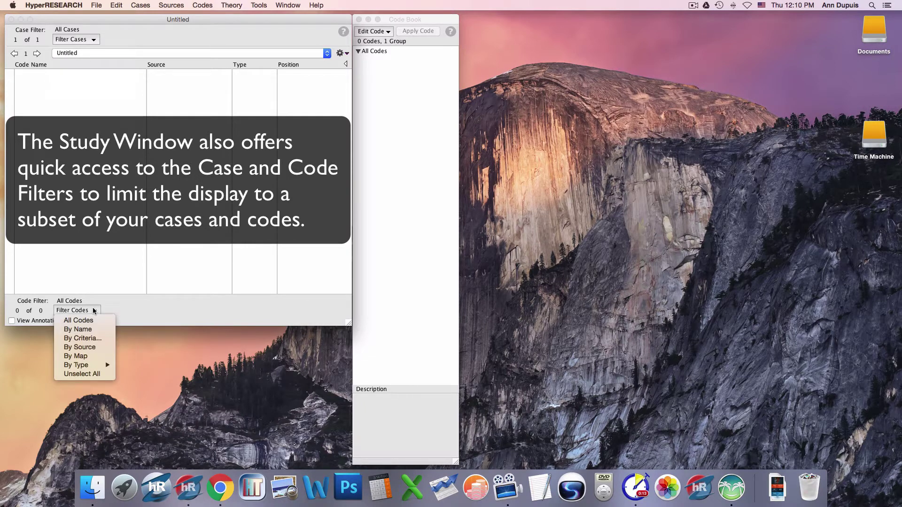
{"action": "left_click", "coordinate": [116, 304]}
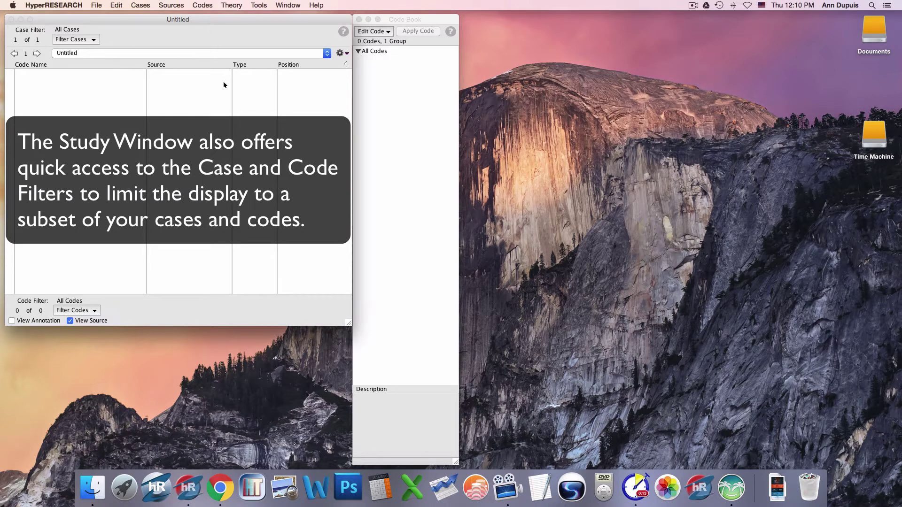
{"action": "left_click", "coordinate": [240, 54]}
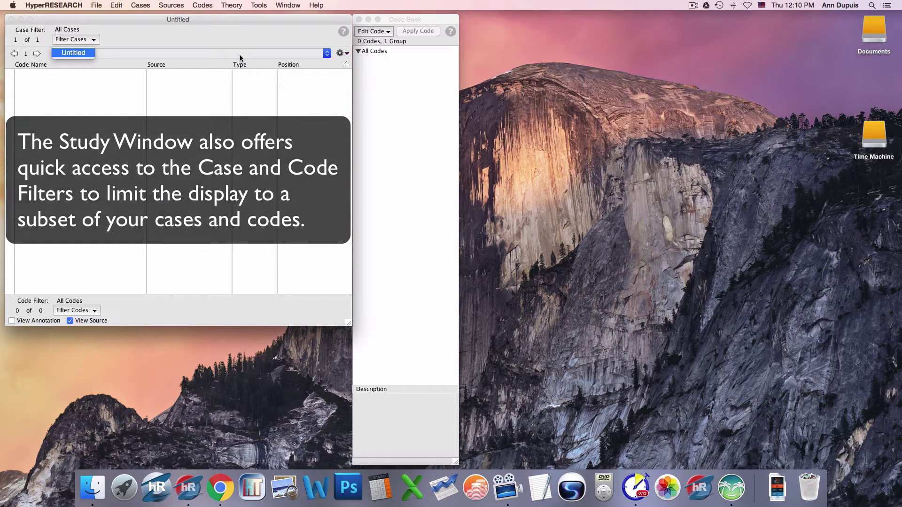
{"action": "left_click", "coordinate": [240, 51]}
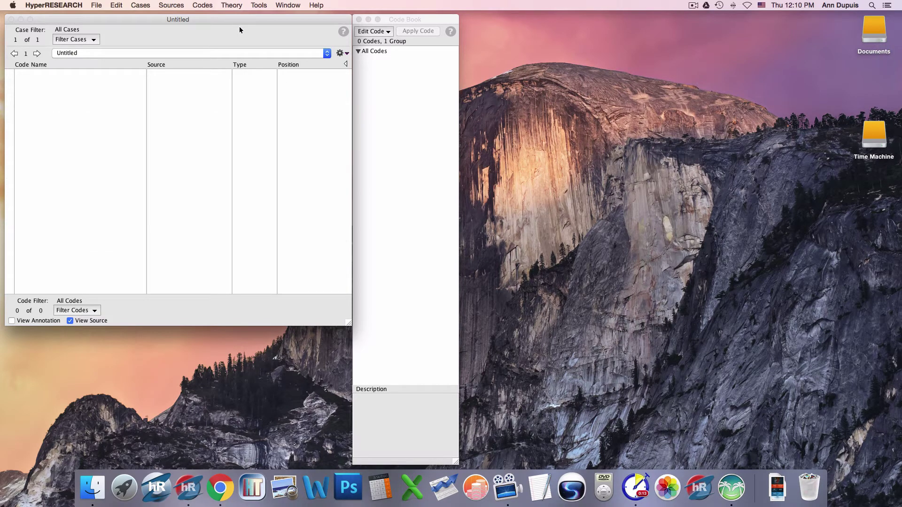
Step: Open the study's Sources List
{"action": "left_click", "coordinate": [177, 5]}
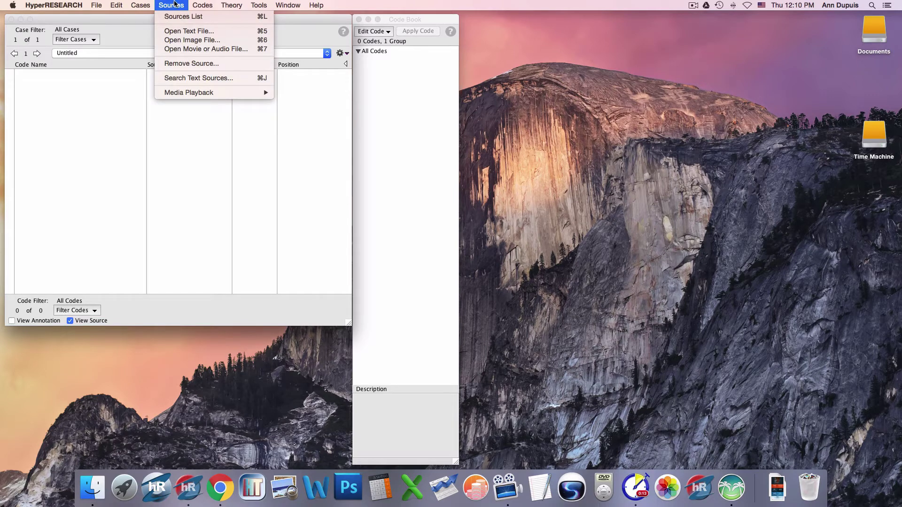
{"action": "left_click", "coordinate": [176, 6]}
{"action": "left_click", "coordinate": [177, 6]}
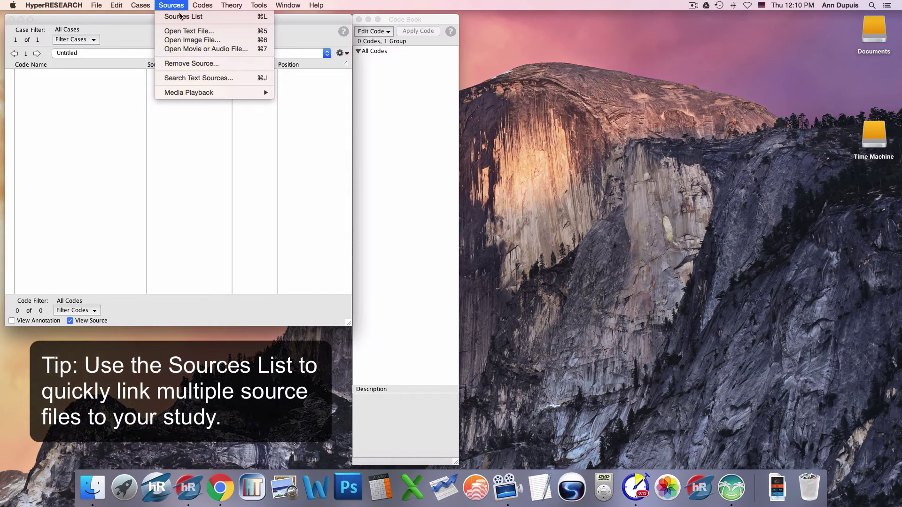
{"action": "left_click", "coordinate": [180, 17]}
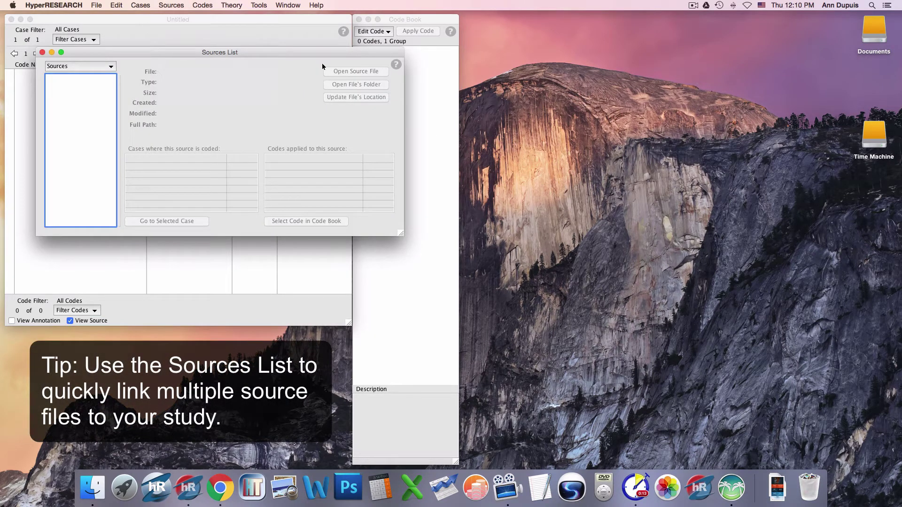
Step: Add all source files from the VIN Jerky Recall Sources folder in My Research Files > Pet Food Studies > Chicken Jerky Study
{"action": "left_click", "coordinate": [108, 66]}
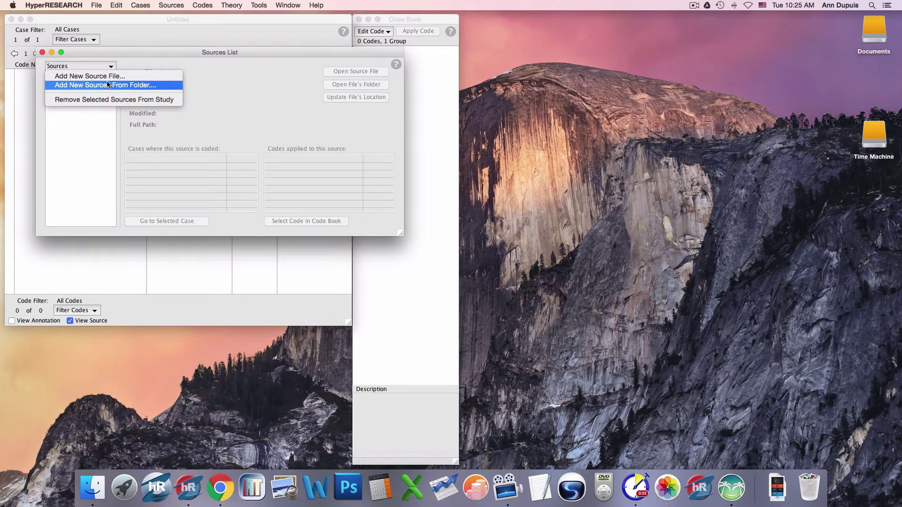
{"action": "left_click", "coordinate": [108, 85]}
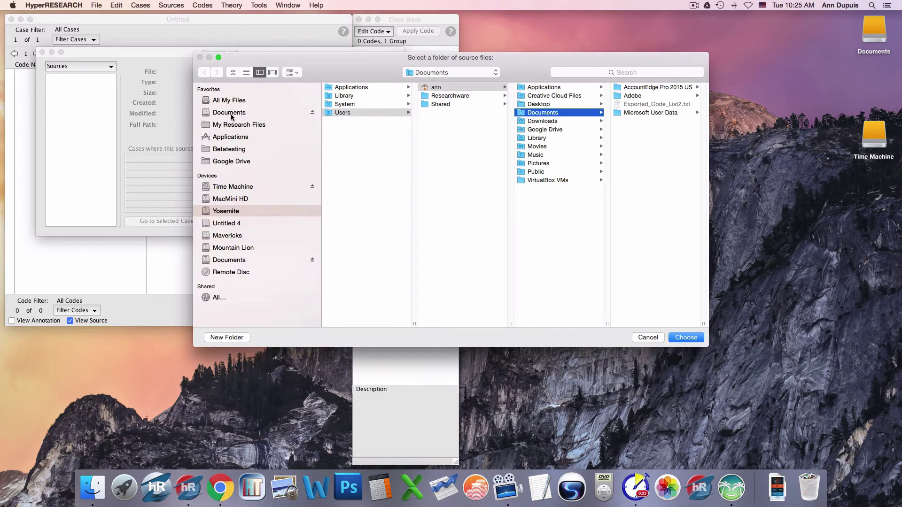
{"action": "left_click", "coordinate": [234, 123]}
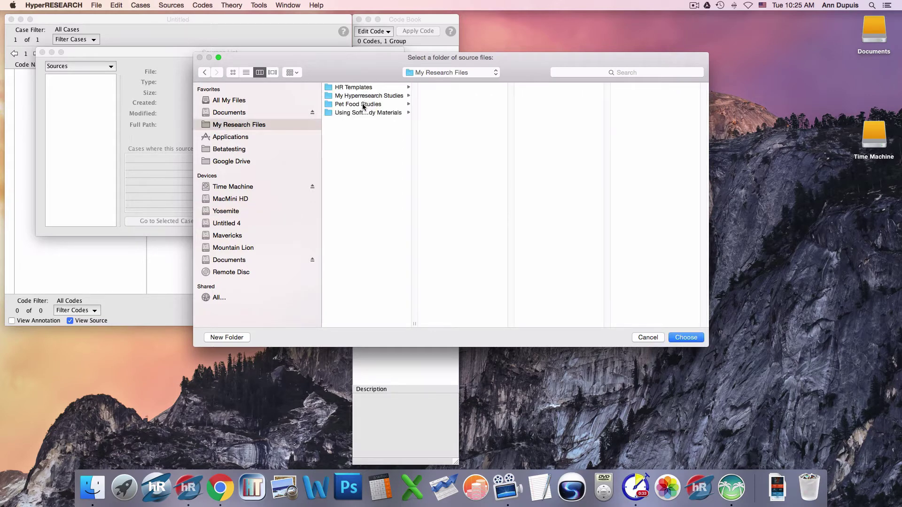
{"action": "left_click", "coordinate": [362, 104]}
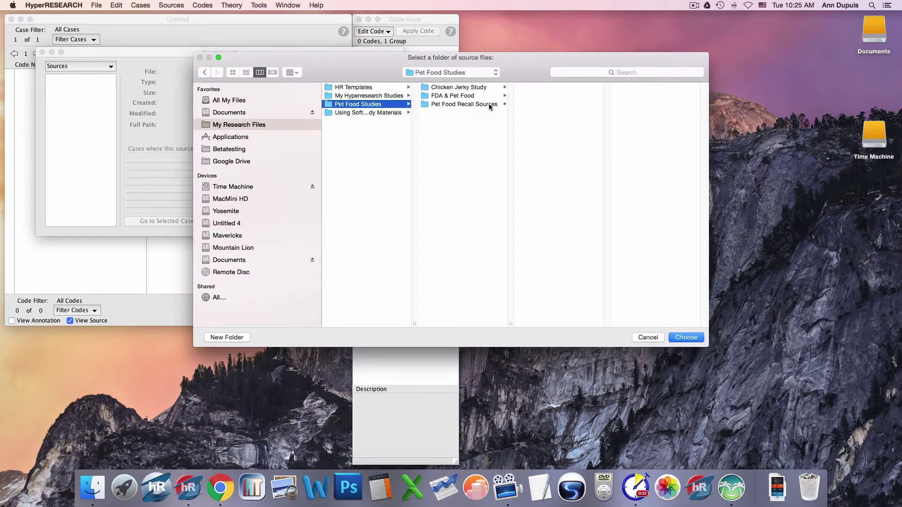
{"action": "left_click", "coordinate": [468, 88]}
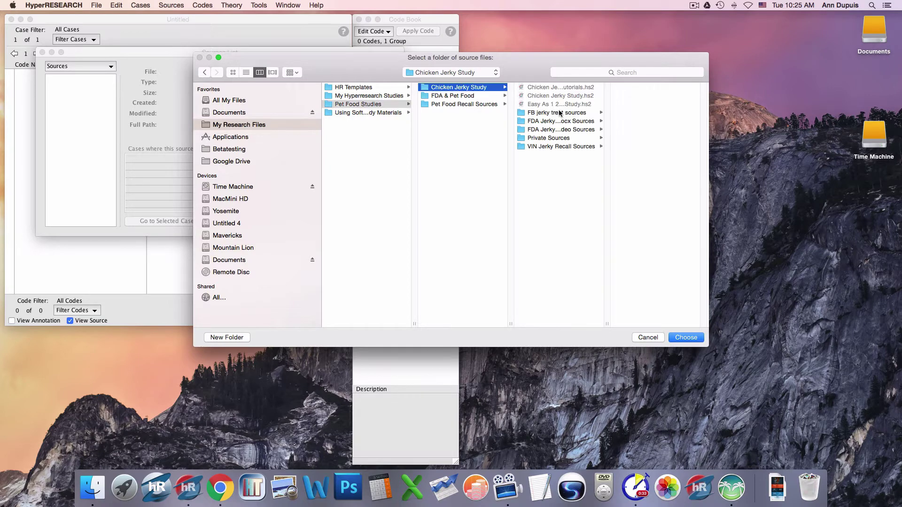
{"action": "left_click", "coordinate": [553, 146]}
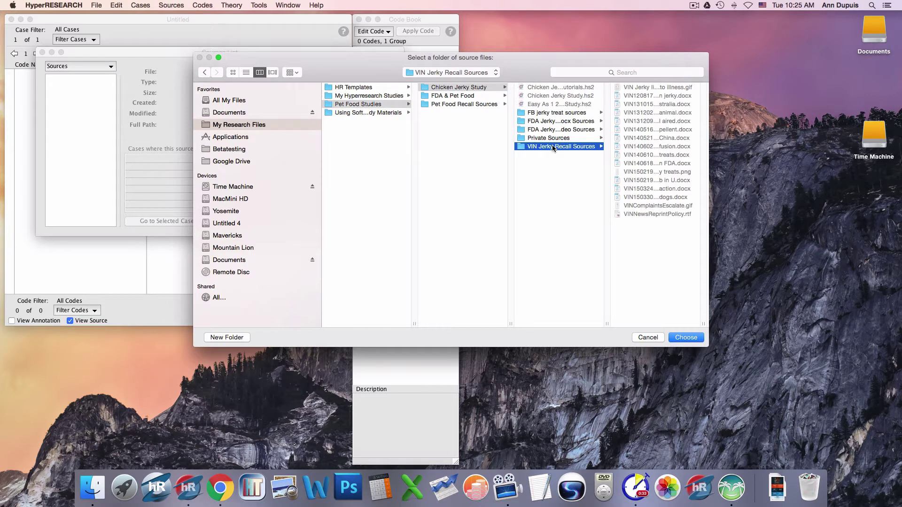
{"action": "left_click", "coordinate": [685, 338]}
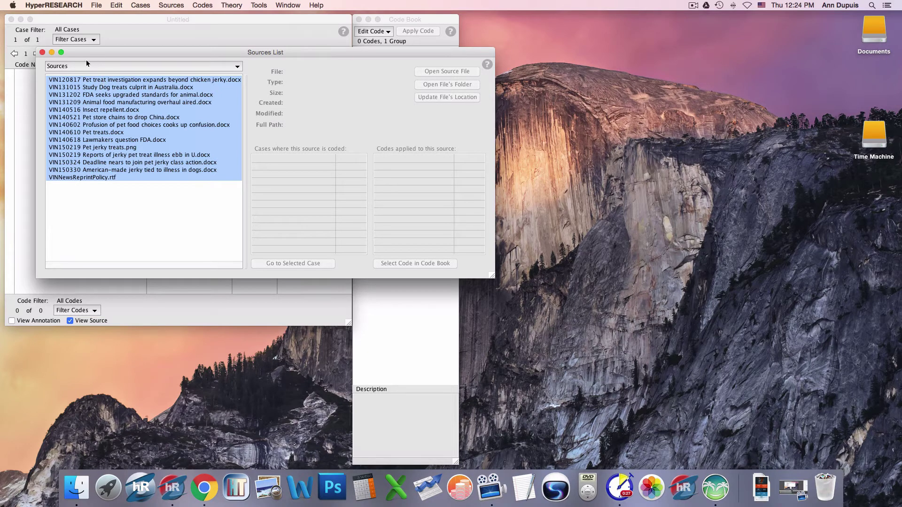
Step: Open the source file VIN120817 Pet treat investigation expands beyond chicken jerky.docx and skim through its text
{"action": "left_click", "coordinate": [114, 79]}
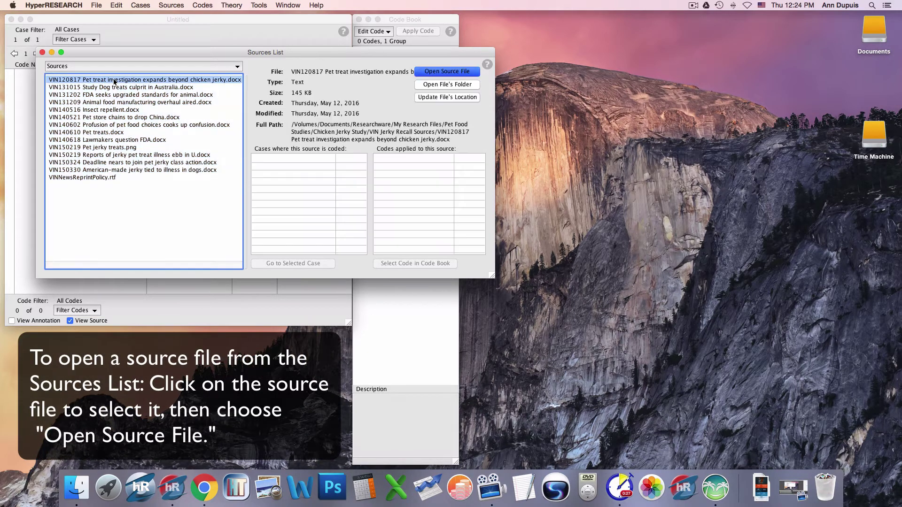
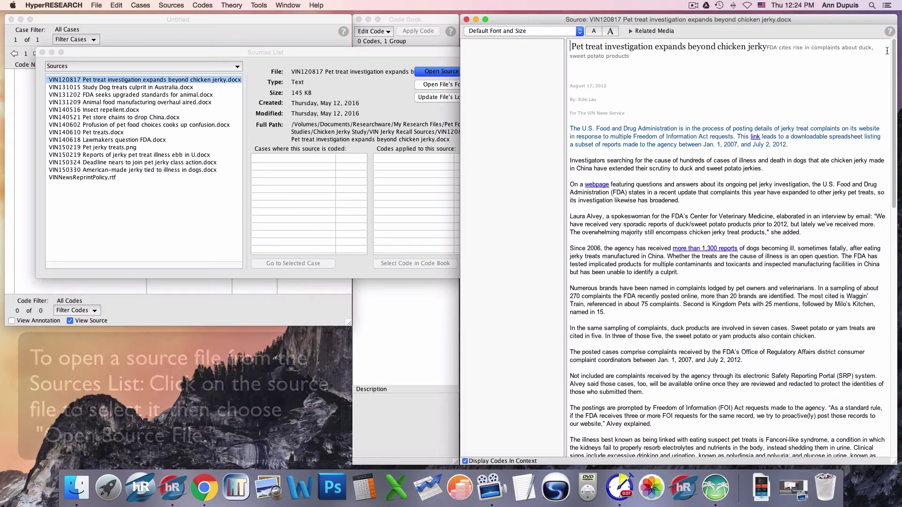
{"action": "scroll", "coordinate": [894, 66], "scroll_direction": "down", "scroll_amount": 2}
{"action": "scroll", "coordinate": [893, 66], "scroll_direction": "down", "scroll_amount": 15}
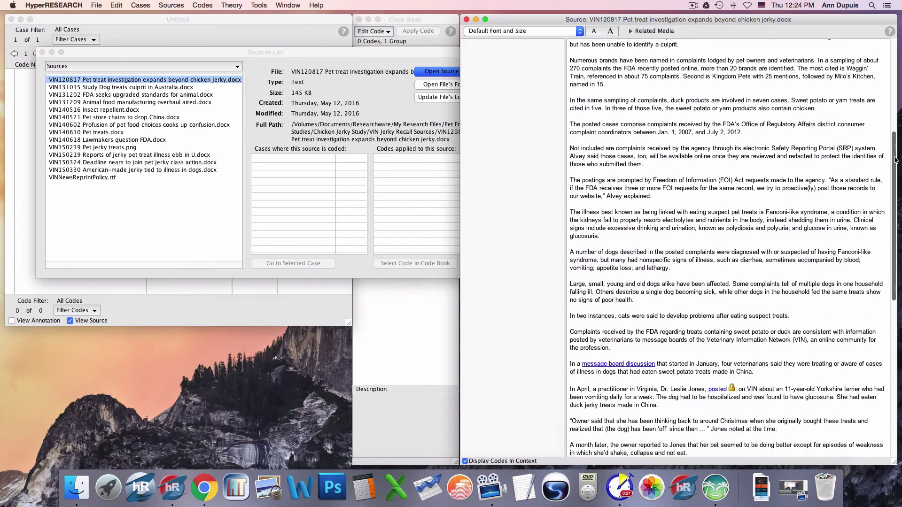
{"action": "scroll", "coordinate": [884, 256], "scroll_direction": "up", "scroll_amount": 15}
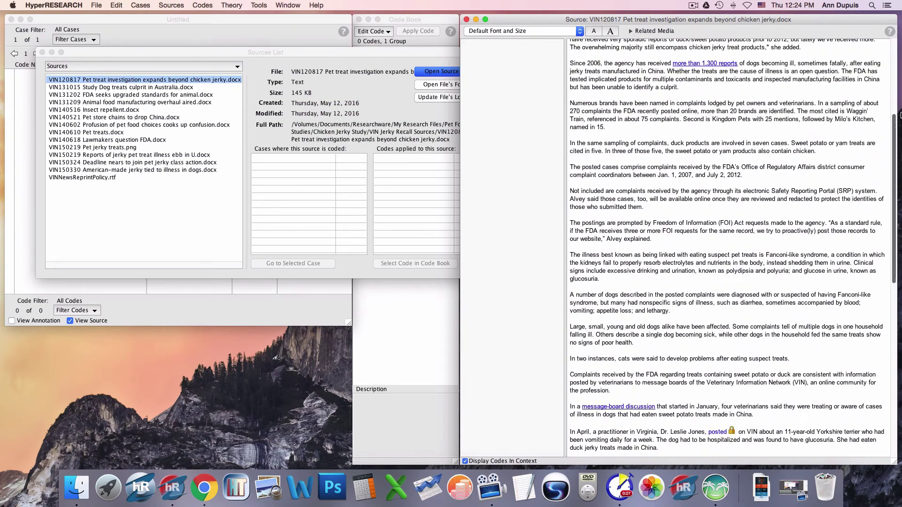
{"action": "scroll", "coordinate": [900, 130], "scroll_direction": "down", "scroll_amount": 5}
{"action": "scroll", "coordinate": [900, 130], "scroll_direction": "up", "scroll_amount": 6}
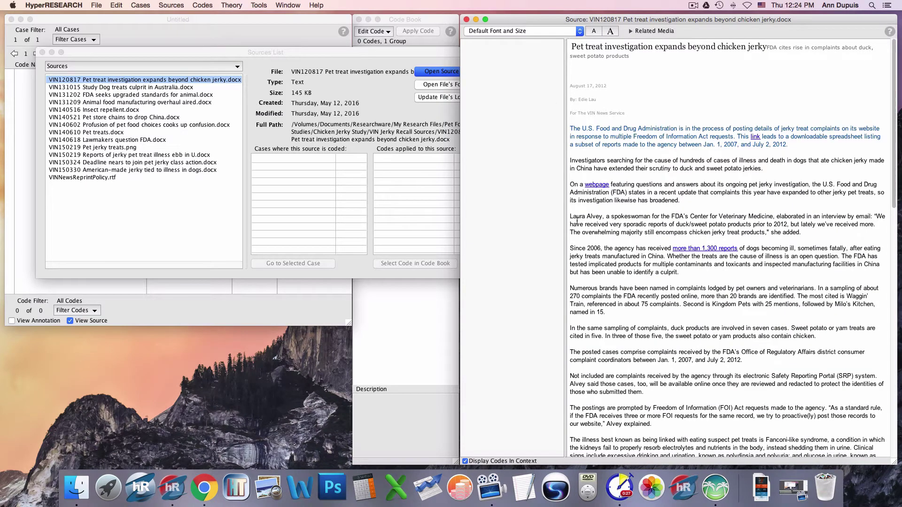
Step: Select the paragraph quoting the spokeswoman for the FDA's Center for Veterinary Medicine, and close the Sources List
{"action": "left_click_drag", "start_coordinate": [570, 217], "coordinate": [814, 232]}
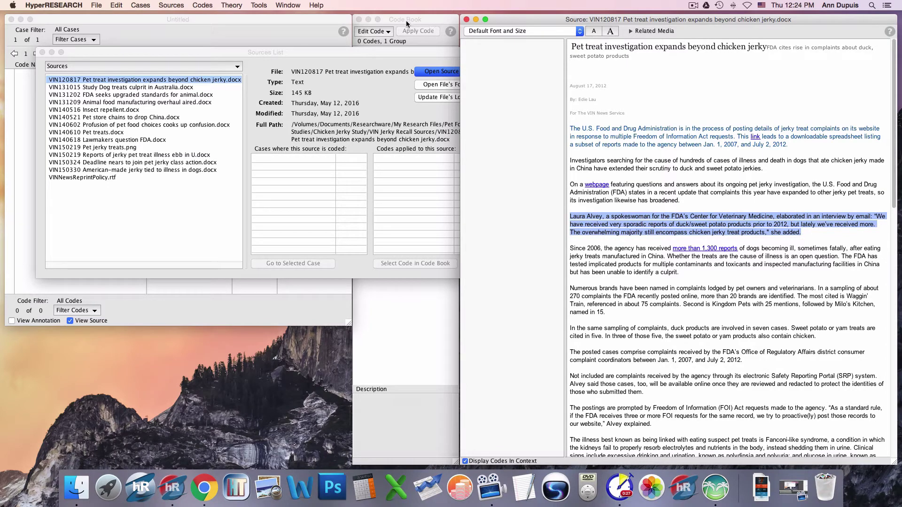
{"action": "left_click_drag", "start_coordinate": [82, 52], "coordinate": [57, 55]}
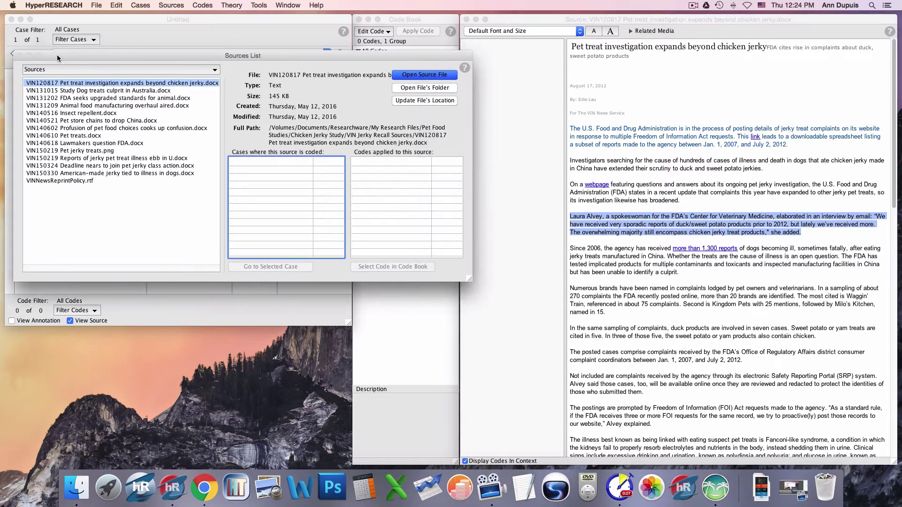
{"action": "left_click", "coordinate": [17, 56]}
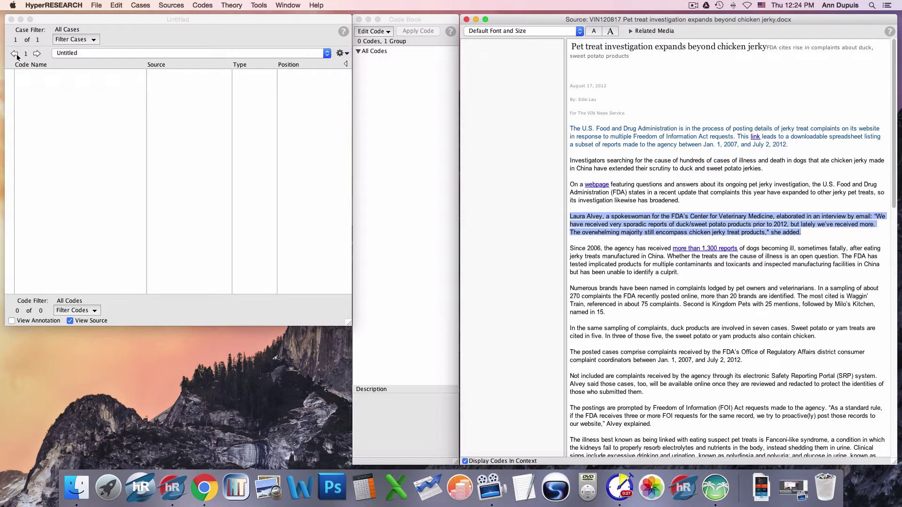
Step: Create a new code named "sweet potato products" and apply it to the selected paragraph in the source text
{"action": "left_click", "coordinate": [419, 19]}
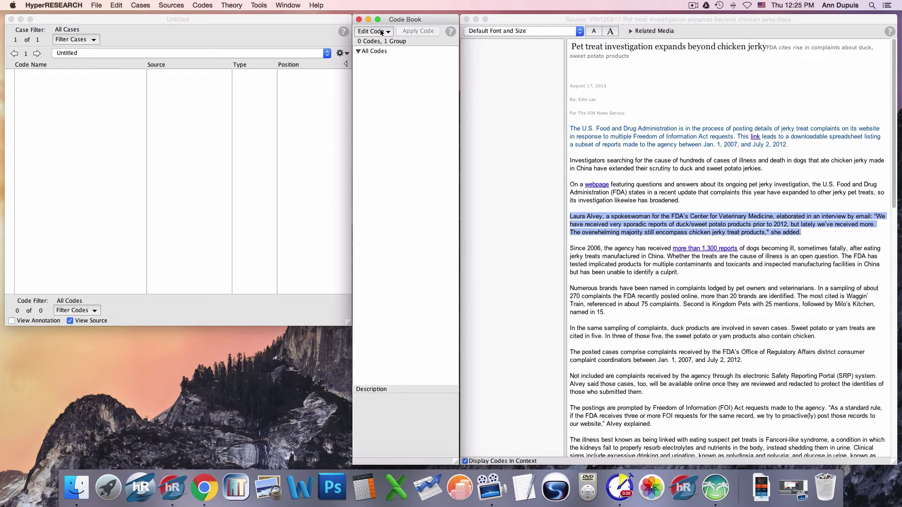
{"action": "left_click", "coordinate": [380, 31]}
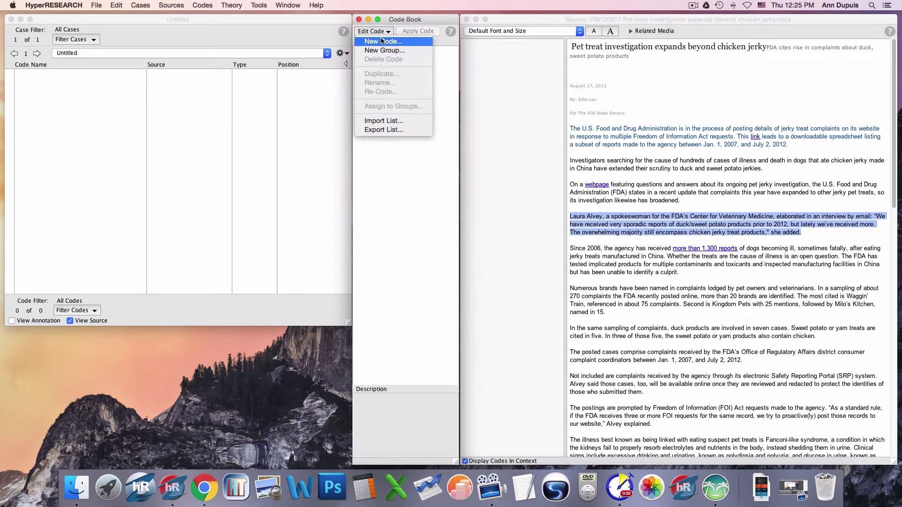
{"action": "left_click", "coordinate": [382, 41]}
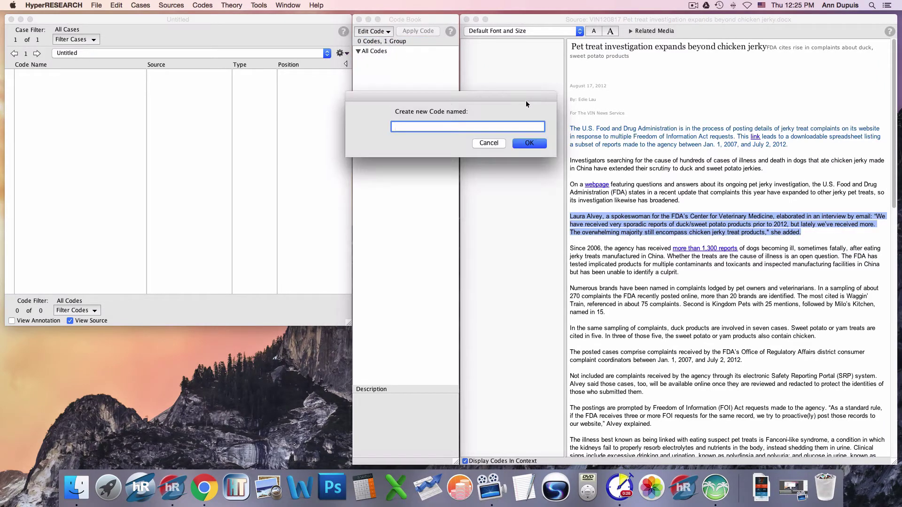
{"action": "left_click_drag", "start_coordinate": [518, 93], "coordinate": [496, 155]}
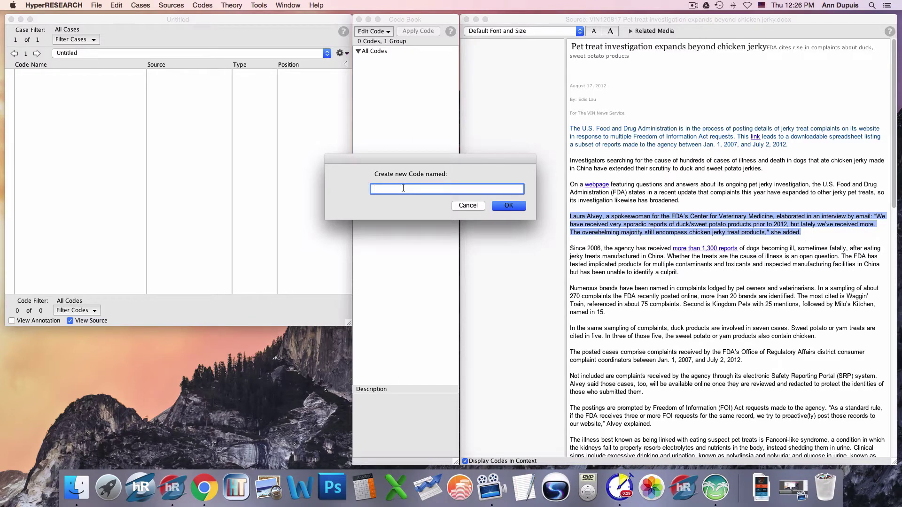
{"action": "type", "text": "sweet potato products"}
{"action": "left_click", "coordinate": [503, 207]}
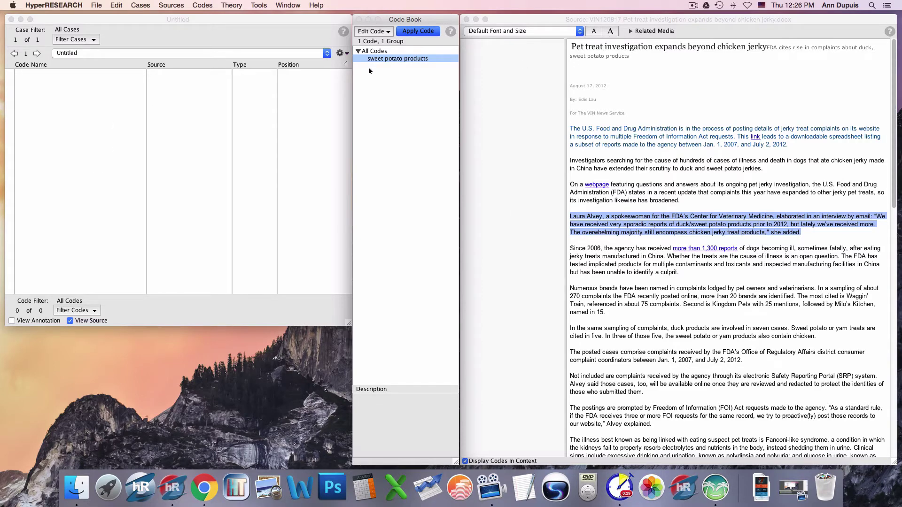
{"action": "left_click", "coordinate": [418, 32]}
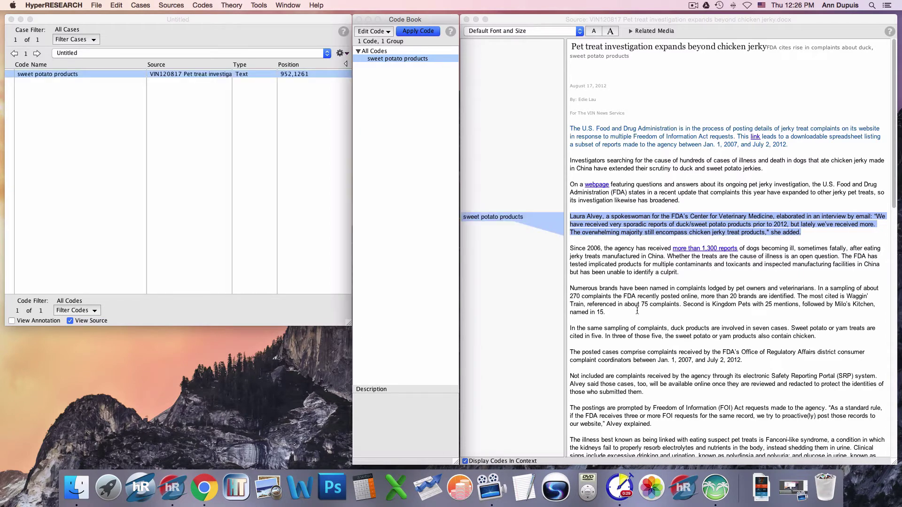
Step: Select the paragraph beginning "Numerous brands have been named in complaints" and create the new codes "Waggin' Train" and "Milo's Kitchen"
{"action": "left_click_drag", "start_coordinate": [571, 289], "coordinate": [631, 311]}
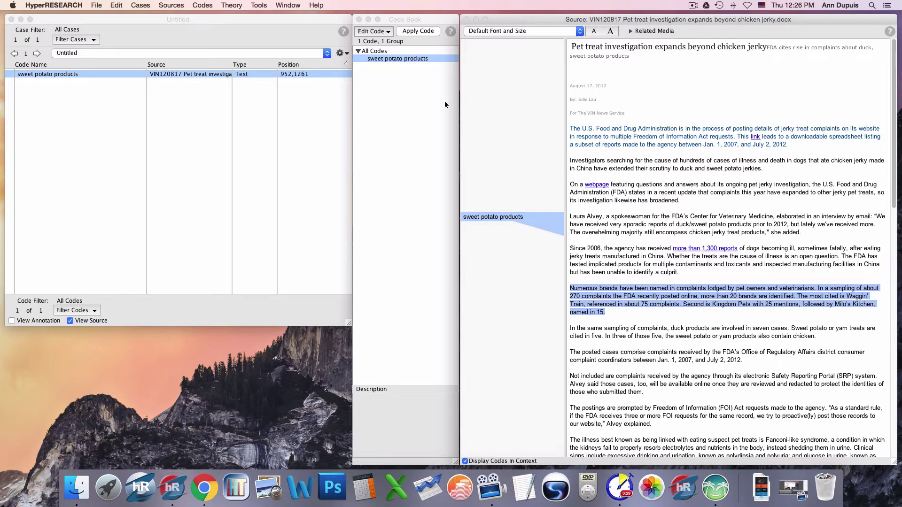
{"action": "key", "text": "super+k"}
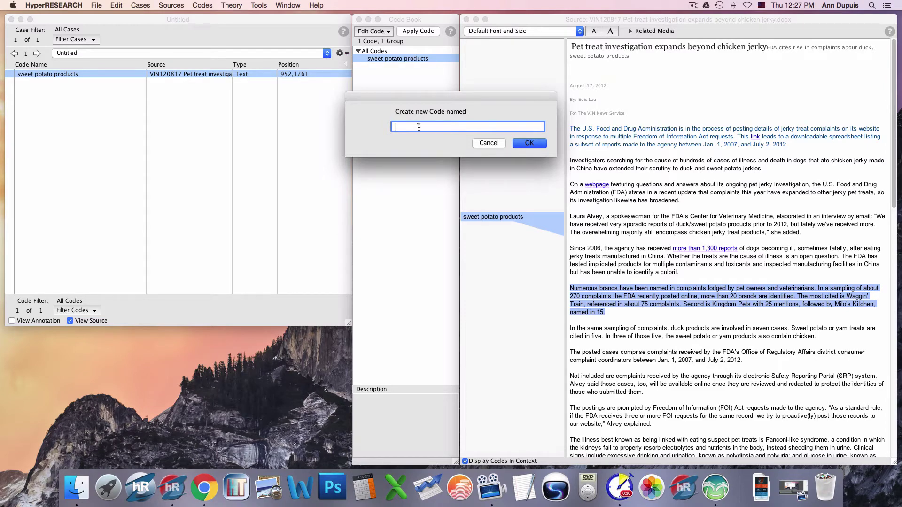
{"action": "type", "text": "Waggin' Train"}
{"action": "left_click", "coordinate": [533, 145]}
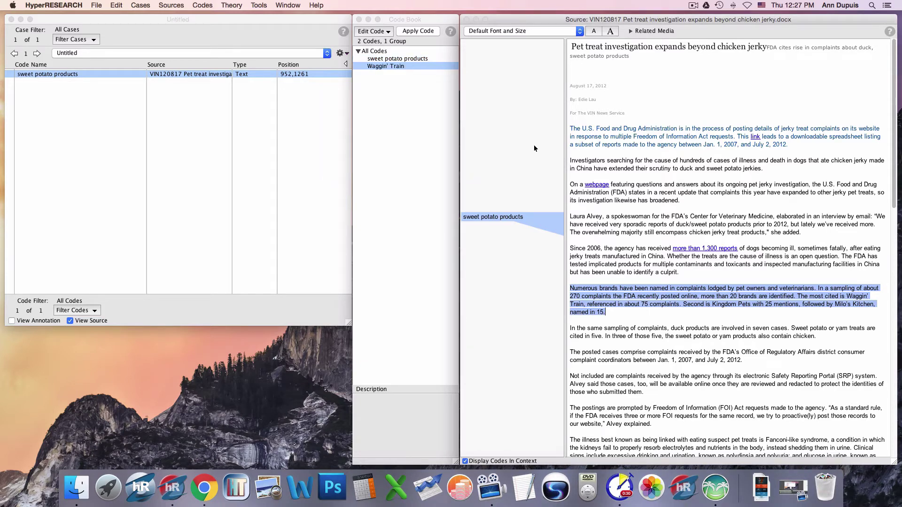
{"action": "key", "text": "super+k"}
{"action": "type", "text": "Mil"}
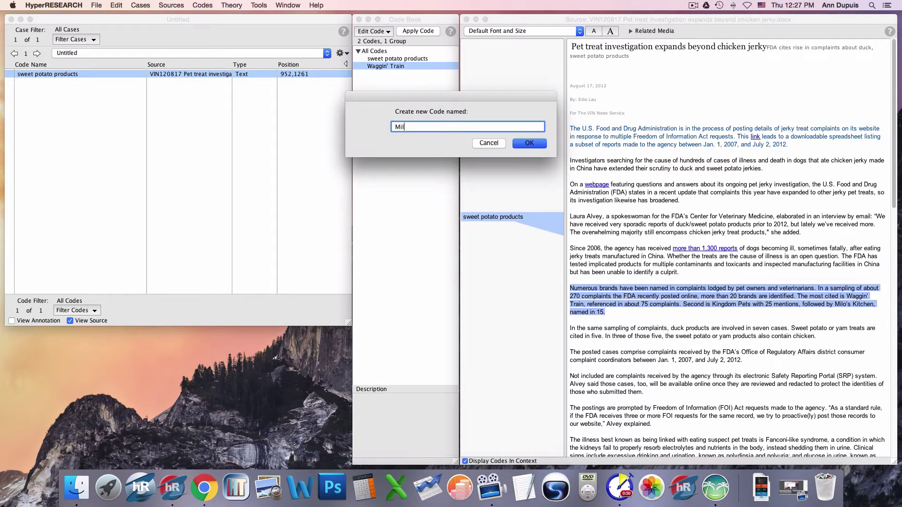
{"action": "type", "text": "o's Kitchen"}
{"action": "left_click", "coordinate": [543, 144]}
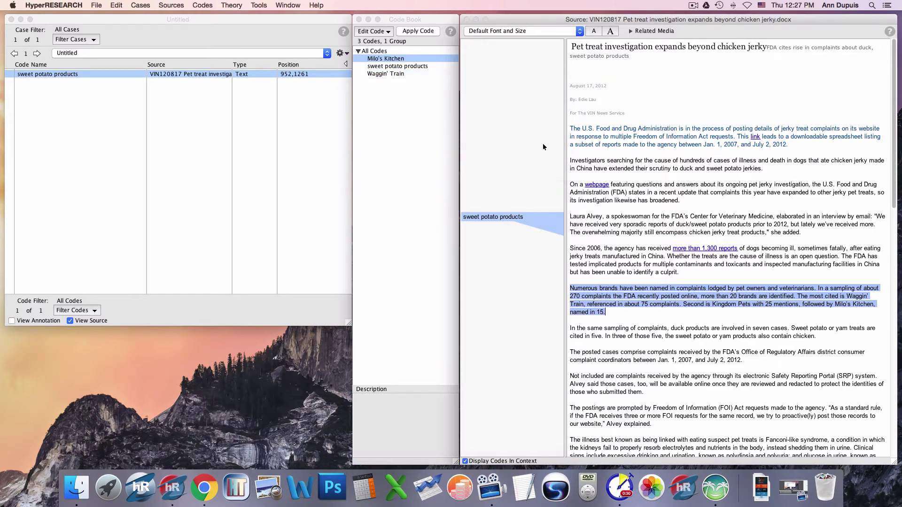
Step: Apply the codes Milo's Kitchen and Waggin' Train together to the selected brands paragraph
{"action": "left_click", "coordinate": [388, 60]}
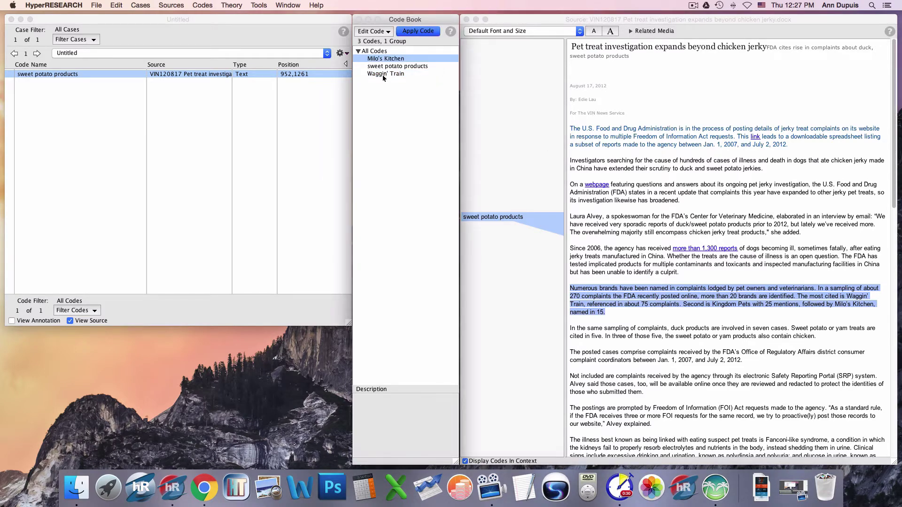
{"action": "left_click", "coordinate": [382, 74], "text": "super"}
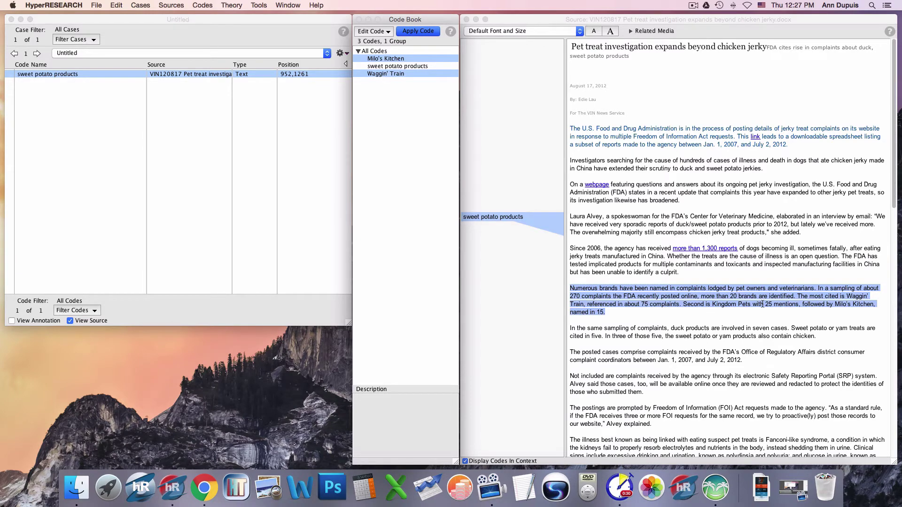
{"action": "left_click", "coordinate": [427, 32]}
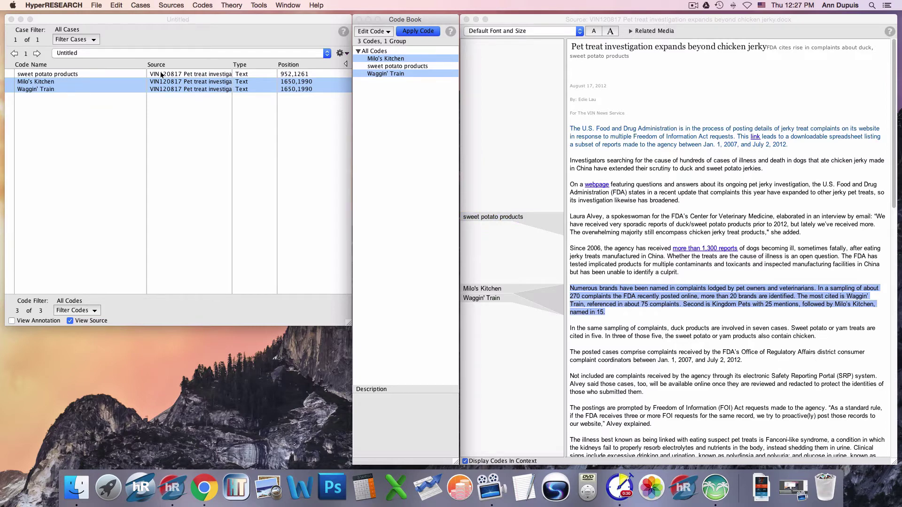
Step: View the coded passage of each code reference, close the source window and reopen it from the sweet potato products reference
{"action": "left_click", "coordinate": [110, 75]}
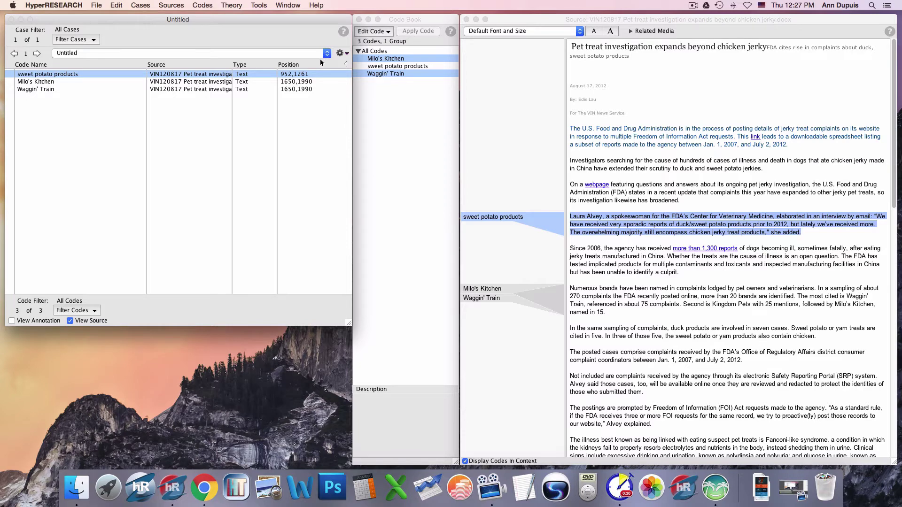
{"action": "left_click", "coordinate": [201, 82]}
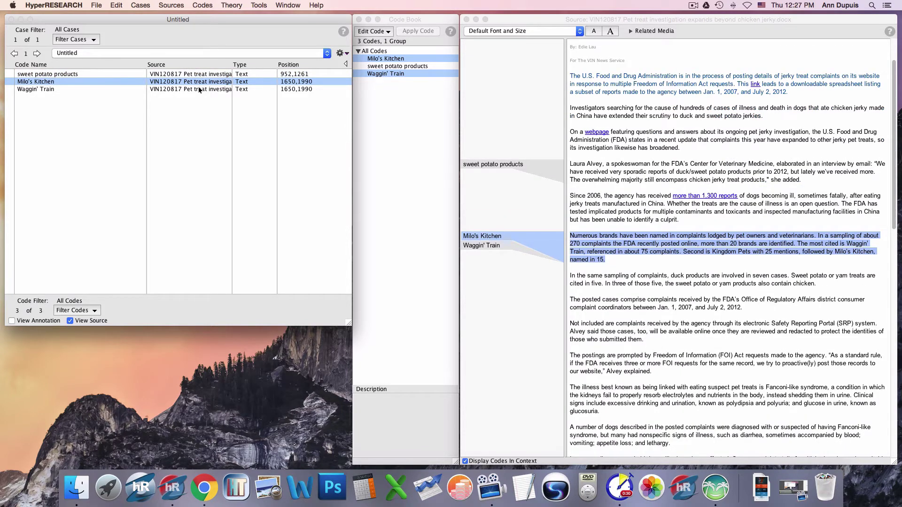
{"action": "left_click", "coordinate": [199, 89]}
{"action": "left_click", "coordinate": [466, 19]}
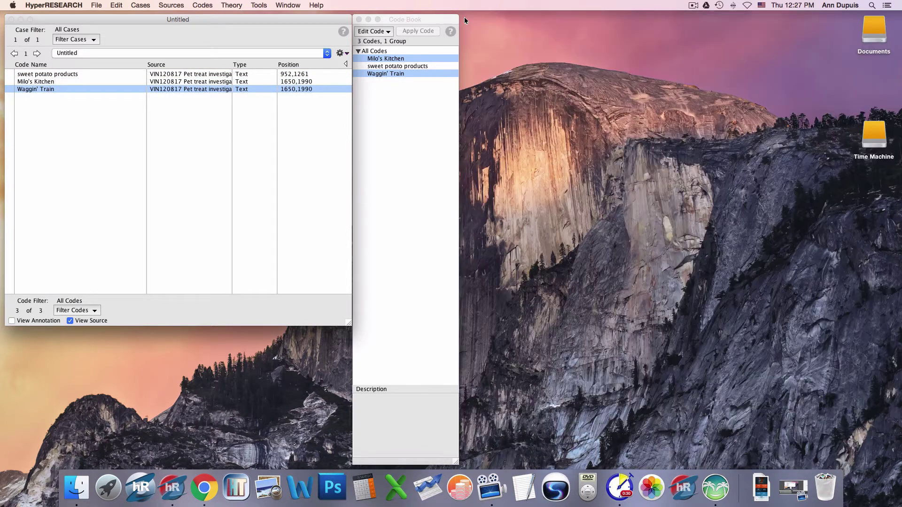
{"action": "left_click", "coordinate": [110, 72]}
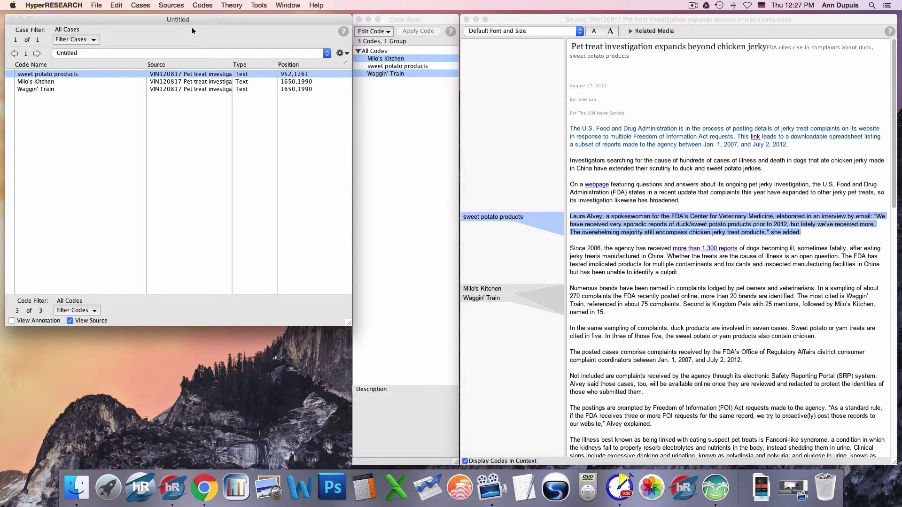
Step: Open the Word Counter for the study's sources
{"action": "left_click", "coordinate": [176, 6]}
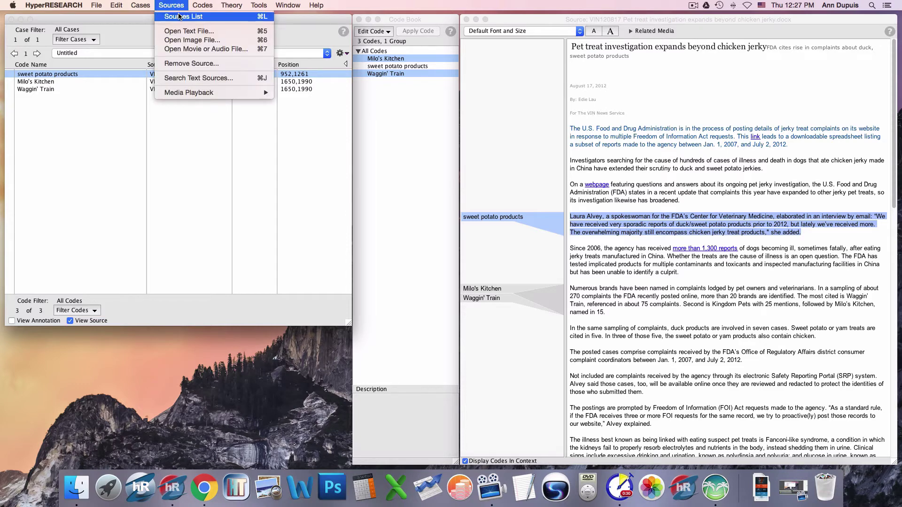
{"action": "left_click", "coordinate": [177, 6]}
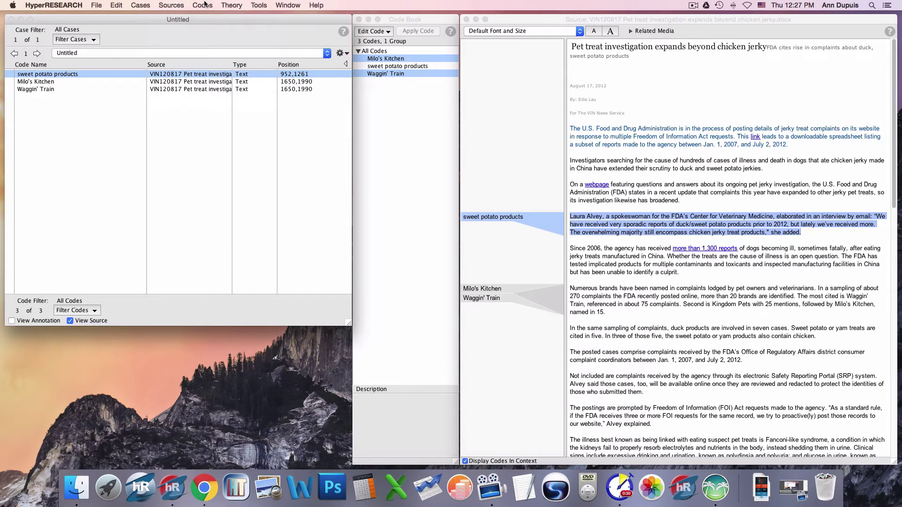
{"action": "left_click", "coordinate": [178, 4]}
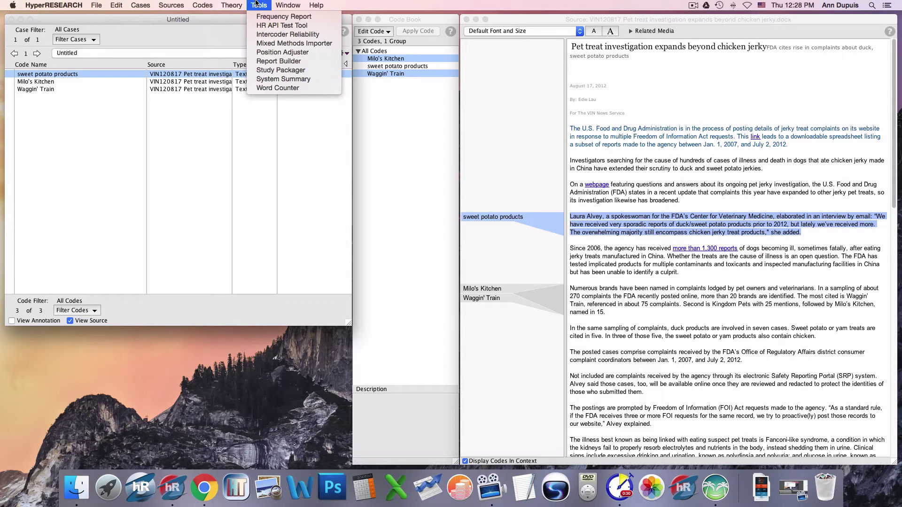
{"action": "left_click", "coordinate": [275, 88]}
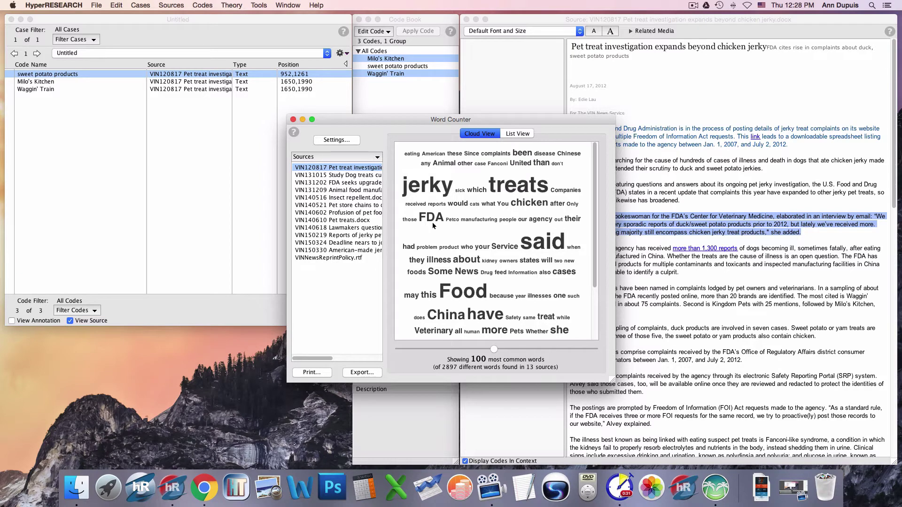
Step: Exclude the source file VINNewsReprintPolicy.rtf from the word count
{"action": "left_click", "coordinate": [326, 258]}
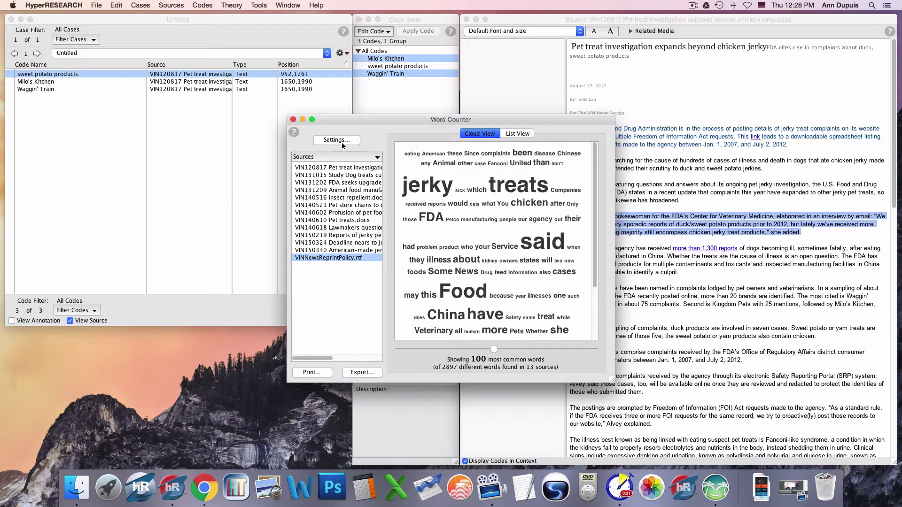
{"action": "left_click", "coordinate": [346, 157]}
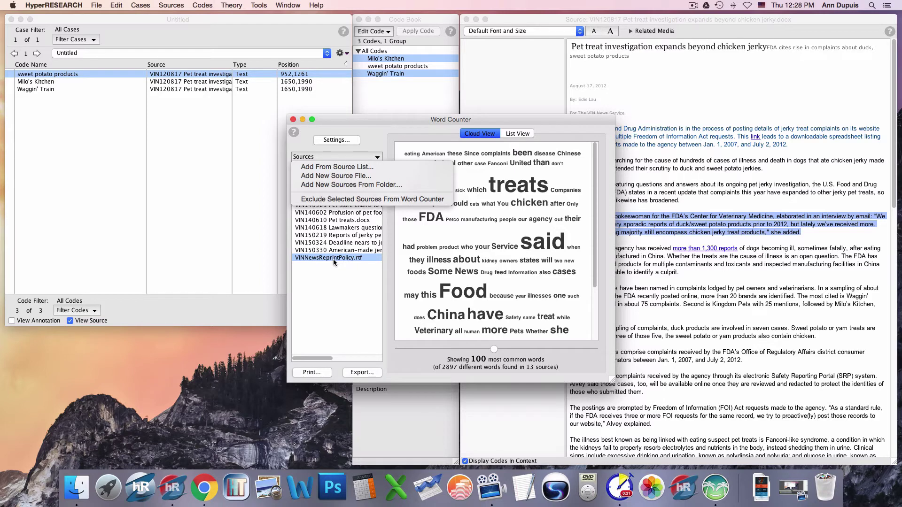
{"action": "left_click", "coordinate": [347, 199]}
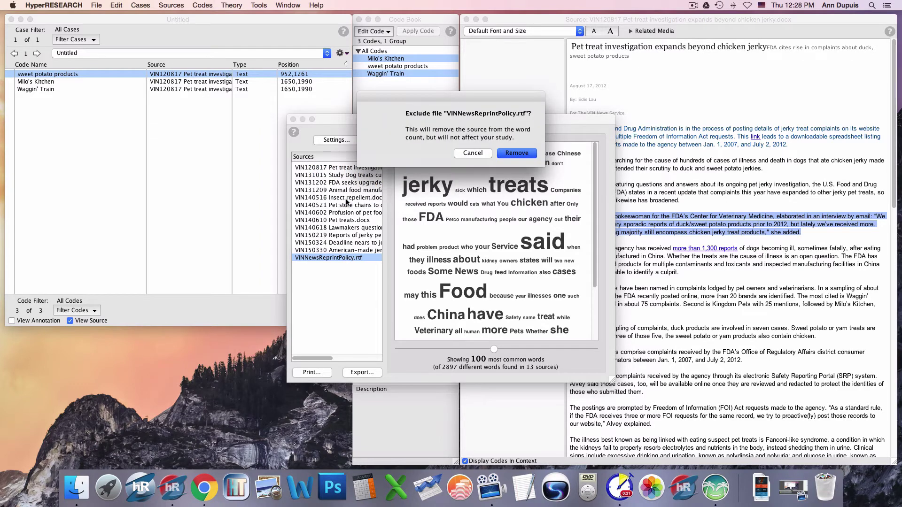
{"action": "left_click", "coordinate": [518, 156]}
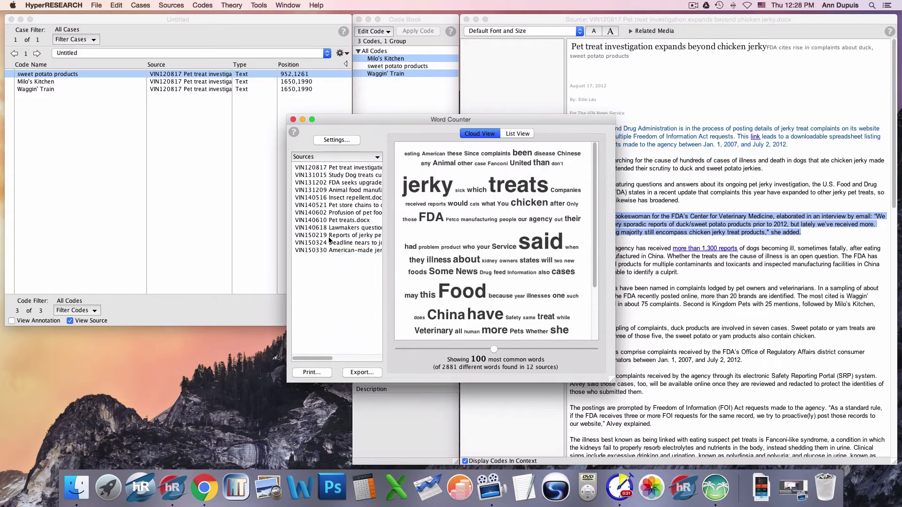
Step: Enlarge the Word Counter window and show the words as a list with their counts
{"action": "left_click_drag", "start_coordinate": [612, 380], "coordinate": [689, 419]}
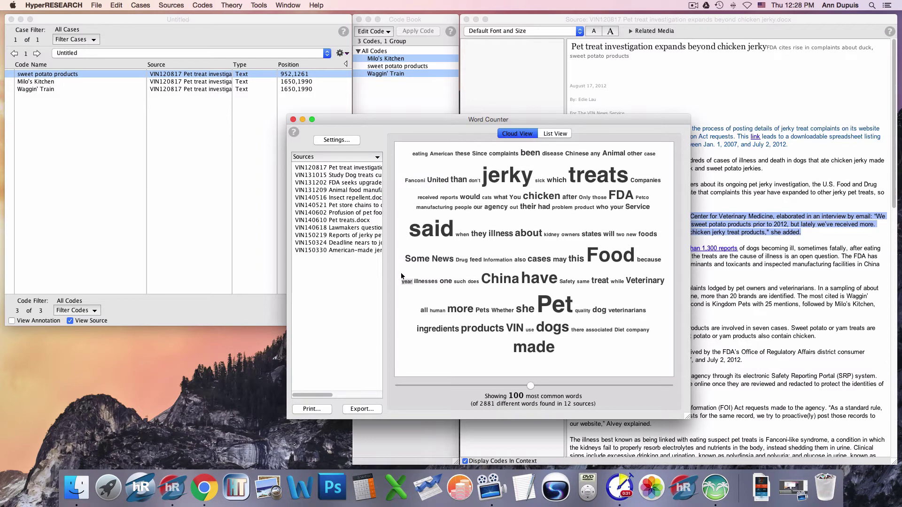
{"action": "left_click", "coordinate": [552, 136]}
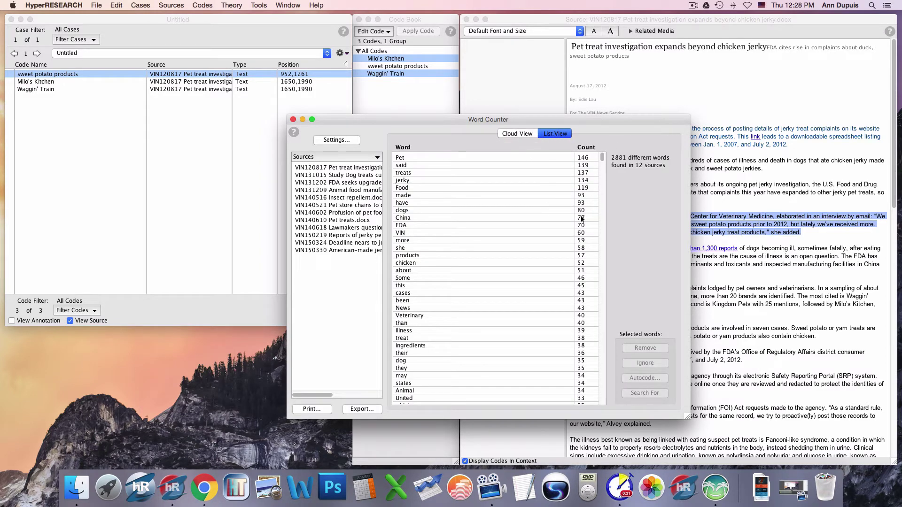
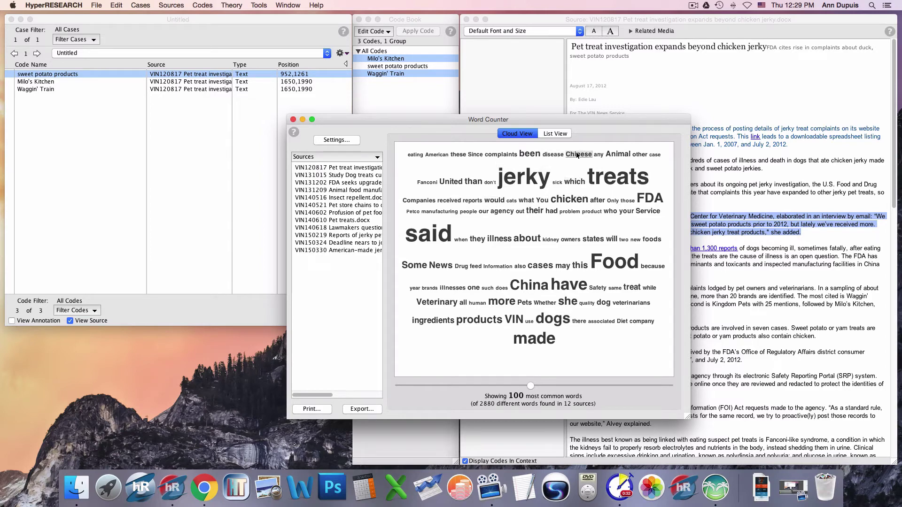
Step: Remove the words "been", "other", "Only" and "our" from the count, and set the word cloud to show the 120 most common words
{"action": "right_click", "coordinate": [530, 154]}
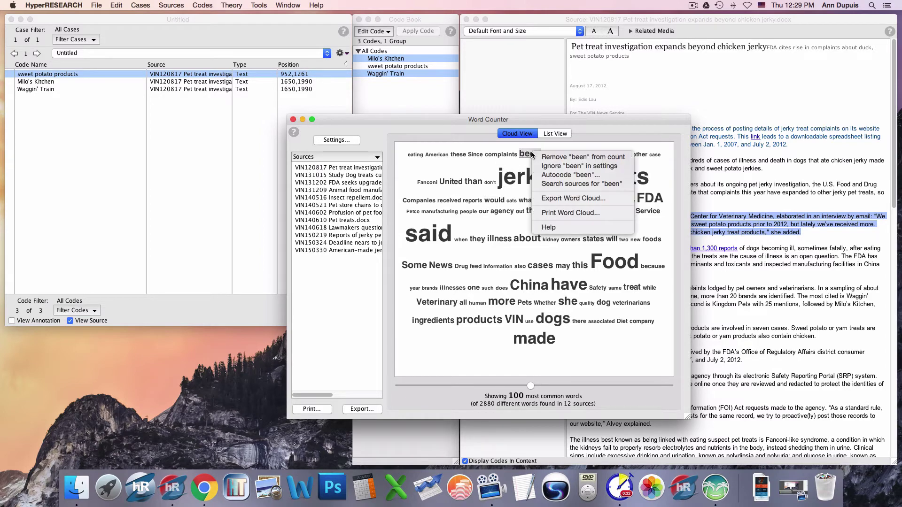
{"action": "left_click", "coordinate": [552, 158]}
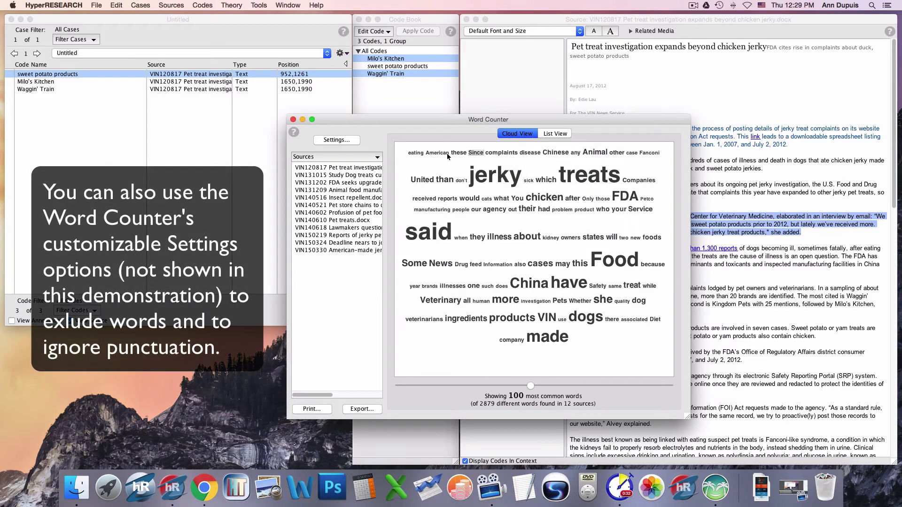
{"action": "right_click", "coordinate": [616, 153]}
{"action": "left_click", "coordinate": [644, 156]}
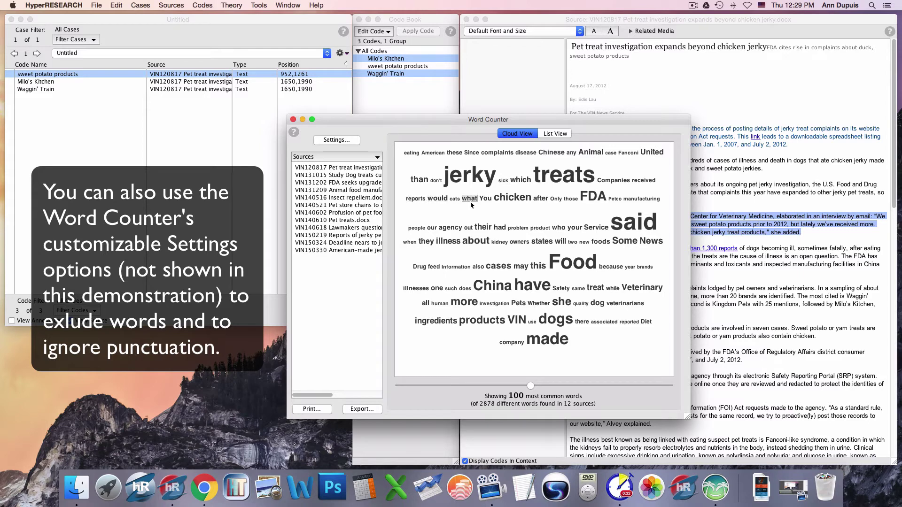
{"action": "right_click", "coordinate": [558, 198]}
{"action": "left_click", "coordinate": [565, 205]}
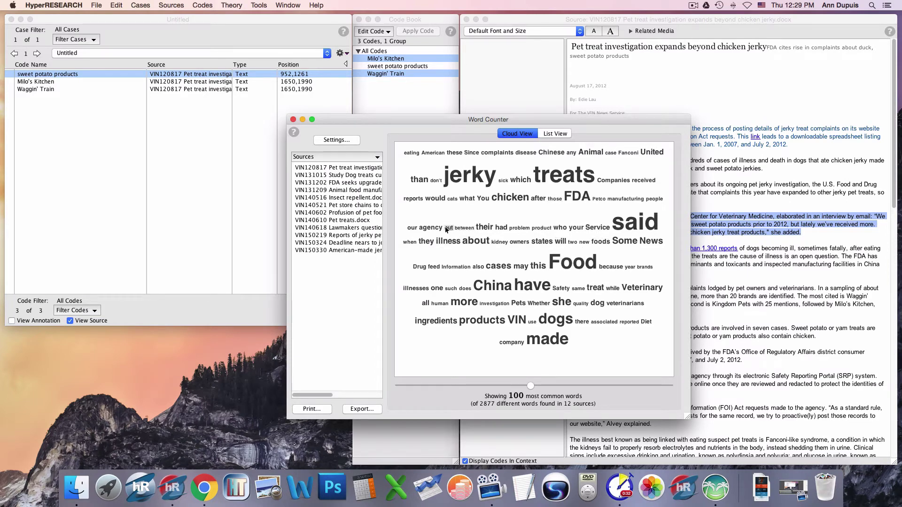
{"action": "right_click", "coordinate": [412, 229]}
{"action": "left_click", "coordinate": [434, 234]}
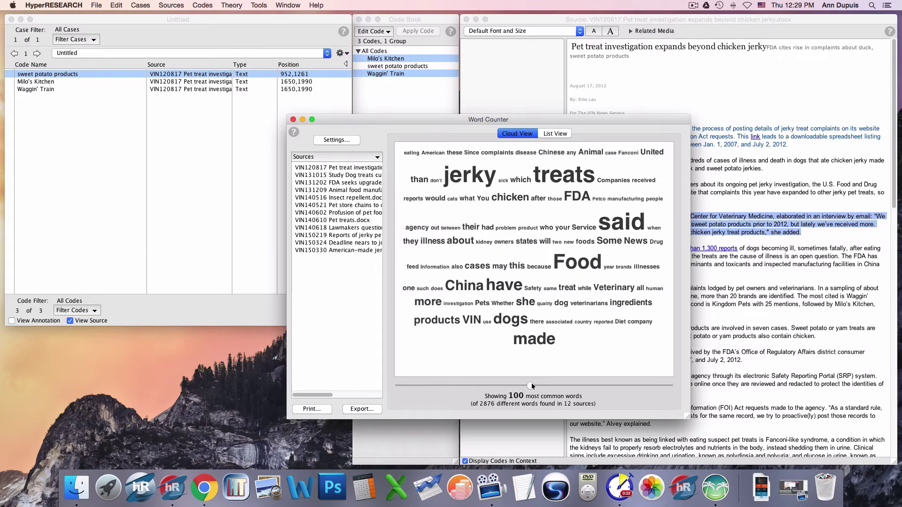
{"action": "left_click_drag", "start_coordinate": [531, 383], "coordinate": [559, 383]}
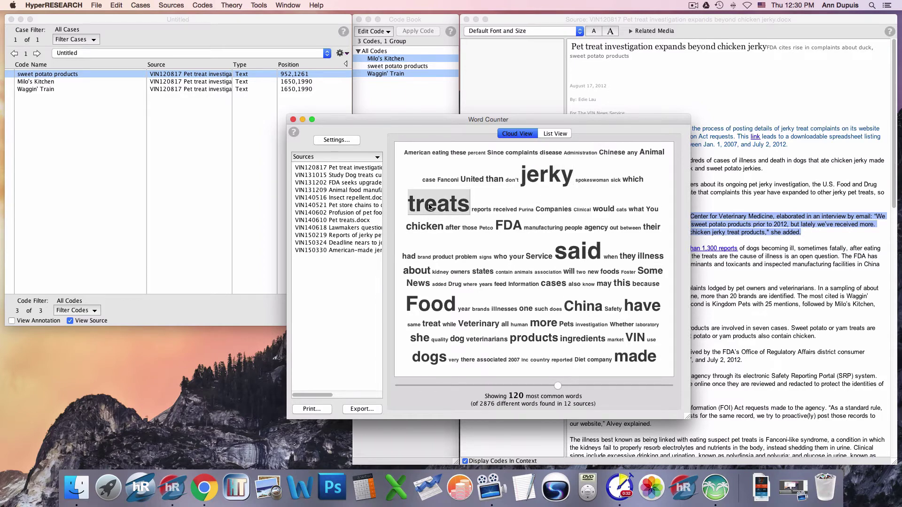
Step: Remove the words "Food", "said", "VIN", "she" and "all" from the Word Counter's count
{"action": "right_click", "coordinate": [440, 305]}
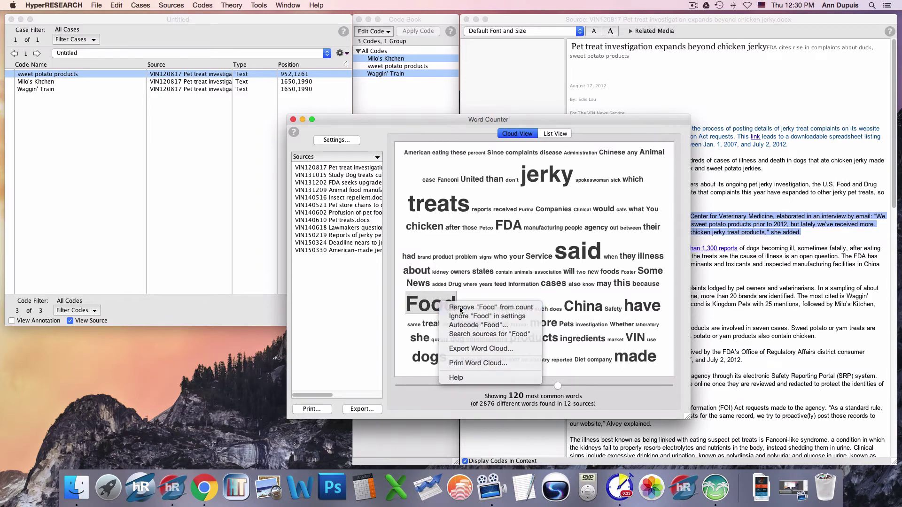
{"action": "left_click", "coordinate": [459, 306]}
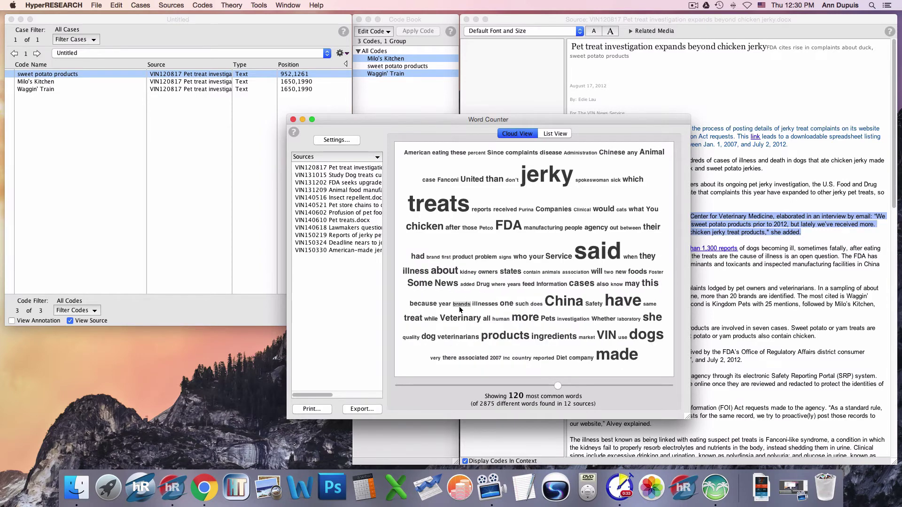
{"action": "right_click", "coordinate": [619, 251]}
{"action": "left_click", "coordinate": [631, 255]}
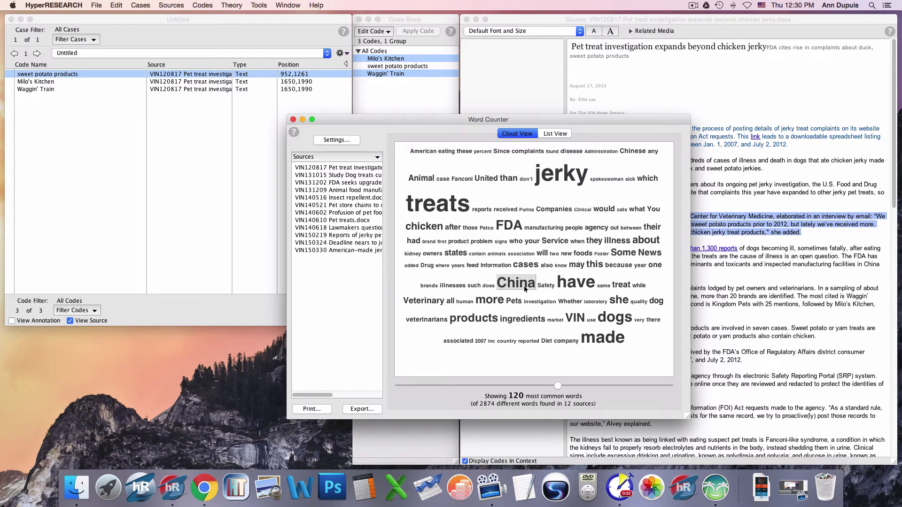
{"action": "right_click", "coordinate": [581, 318]}
{"action": "left_click", "coordinate": [601, 324]}
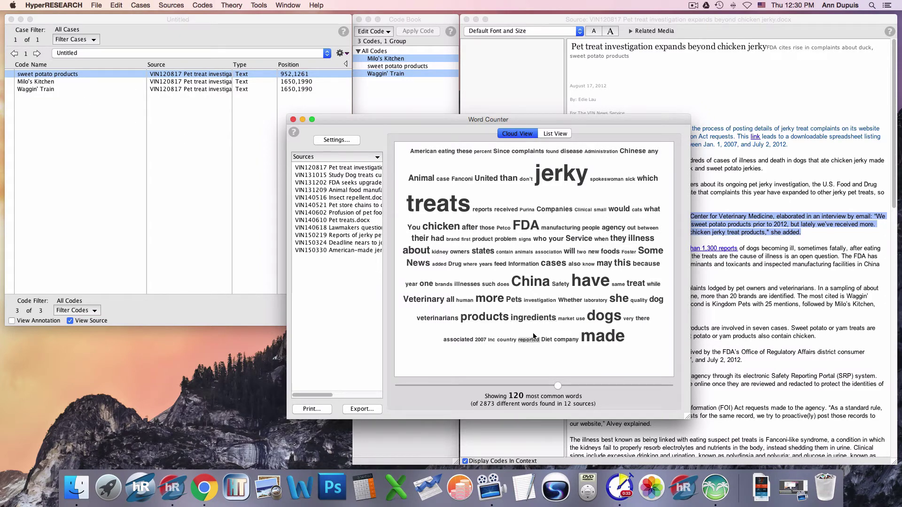
{"action": "right_click", "coordinate": [627, 298]}
{"action": "left_click", "coordinate": [641, 305]}
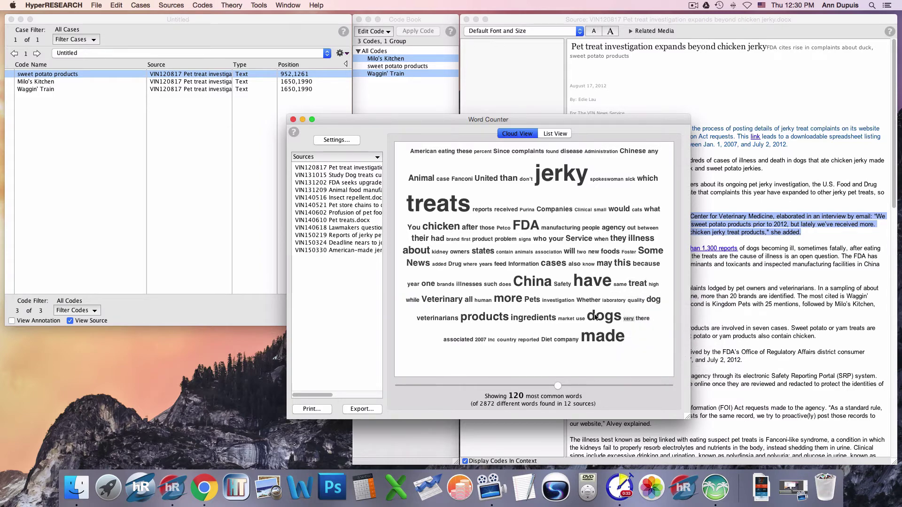
{"action": "right_click", "coordinate": [467, 301]}
{"action": "left_click", "coordinate": [484, 306]}
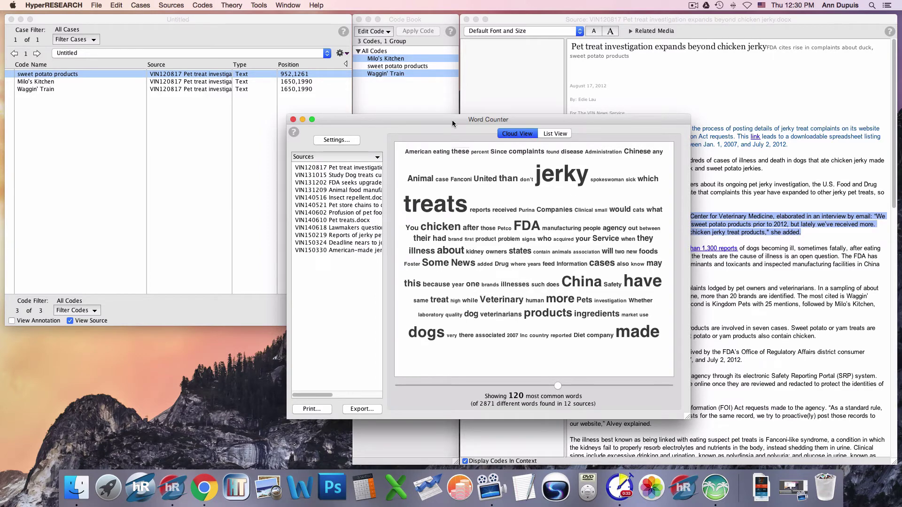
Step: Move the Word Counter window aside and search the study's text sources for "FDA"
{"action": "left_click_drag", "start_coordinate": [452, 120], "coordinate": [501, 120]}
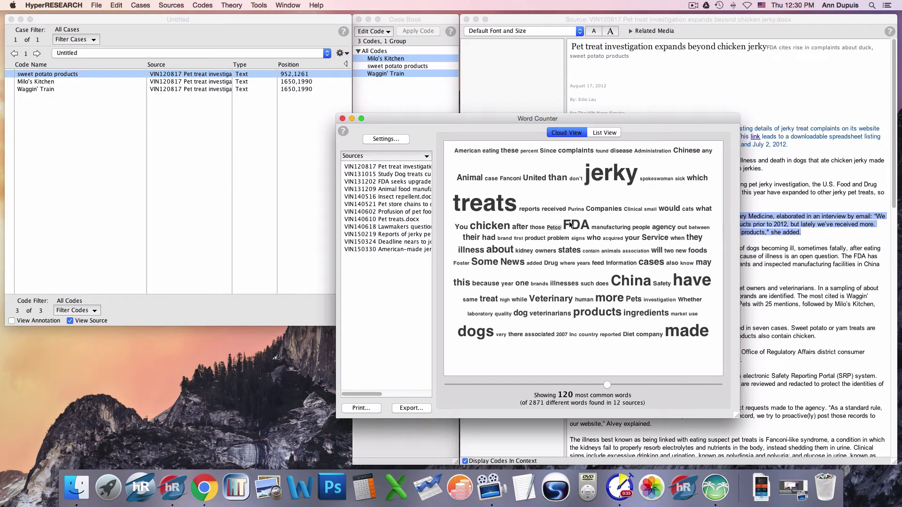
{"action": "left_click", "coordinate": [198, 4]}
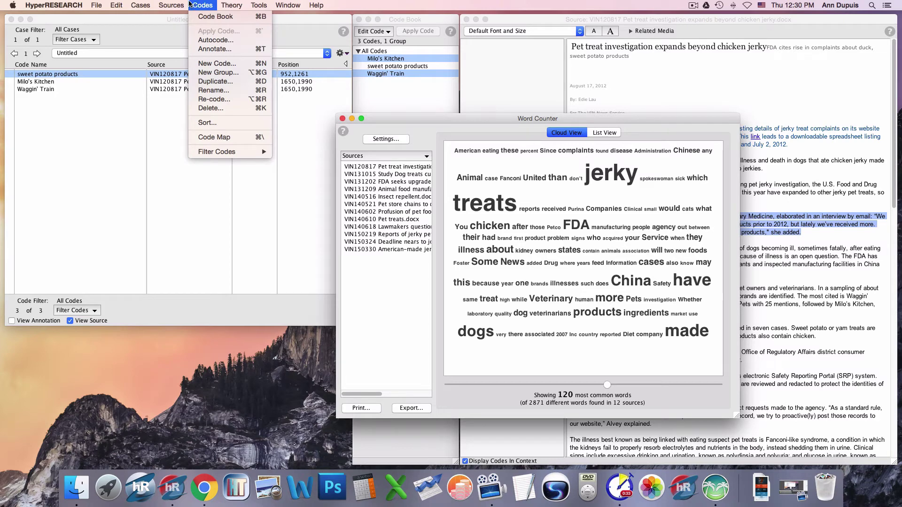
{"action": "mouse_move", "coordinate": [182, 4]}
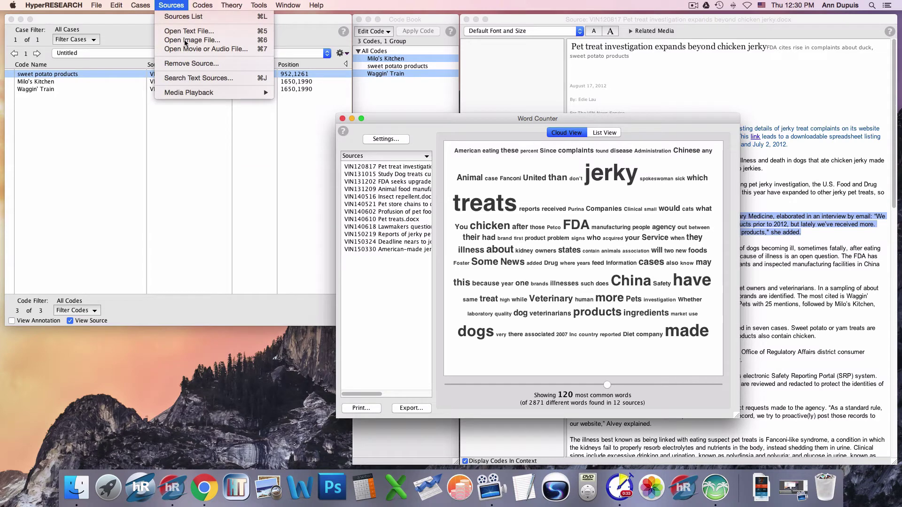
{"action": "left_click", "coordinate": [205, 82]}
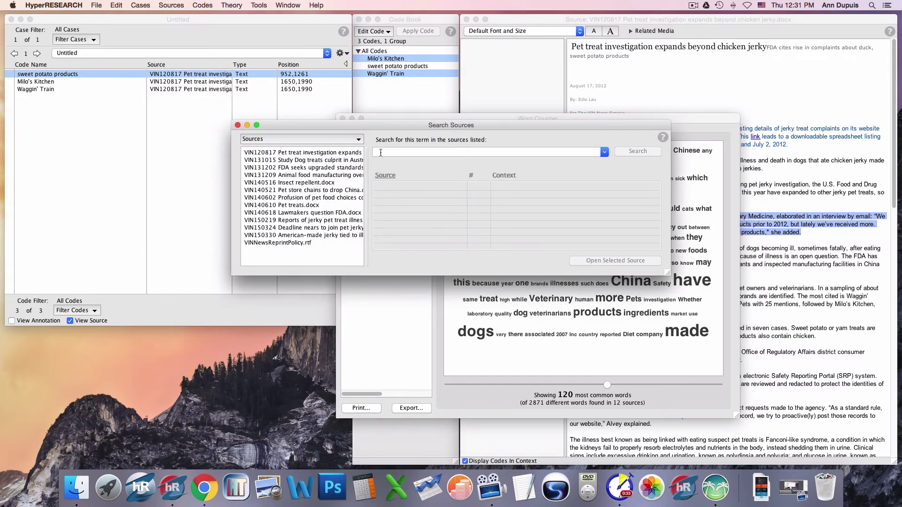
{"action": "type", "text": "F"}
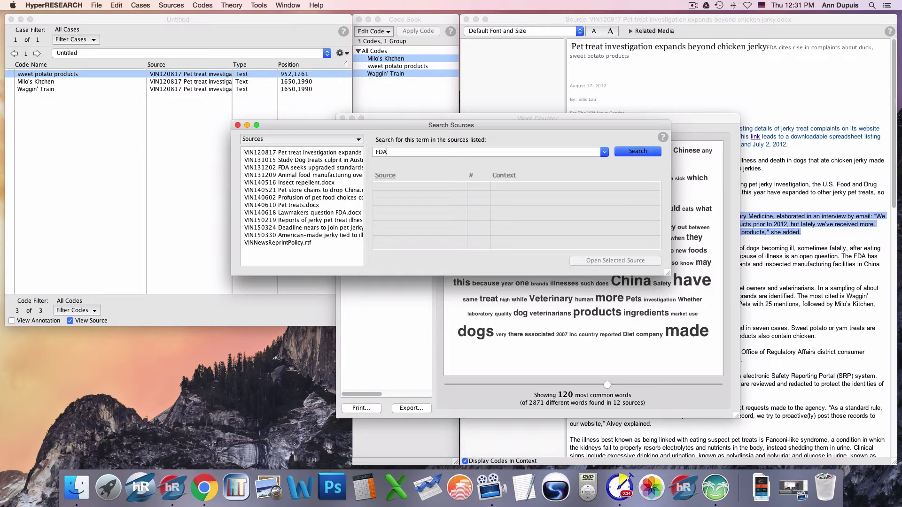
{"action": "type", "text": "DA"}
{"action": "left_click", "coordinate": [650, 151]}
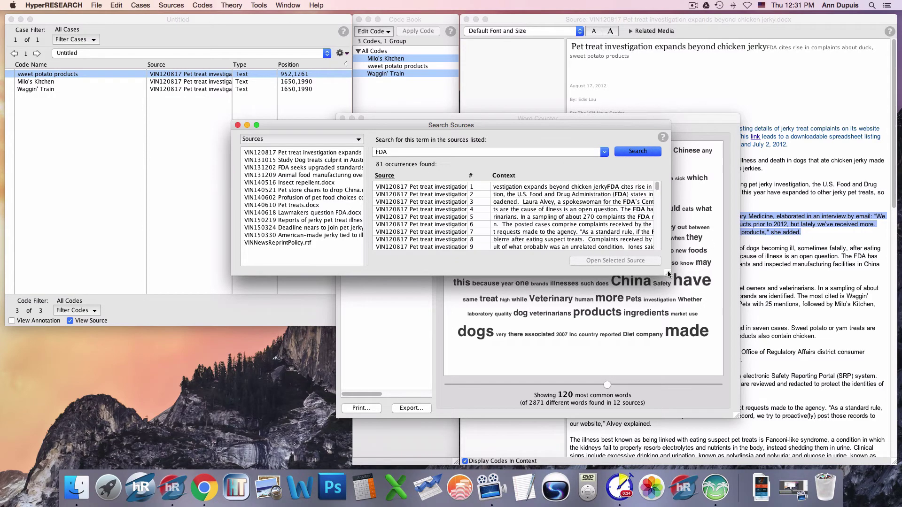
Step: Enlarge the Search Sources window to examine the FDA occurrences in context, and close it together with the Word Counter
{"action": "left_click_drag", "start_coordinate": [668, 273], "coordinate": [772, 362]}
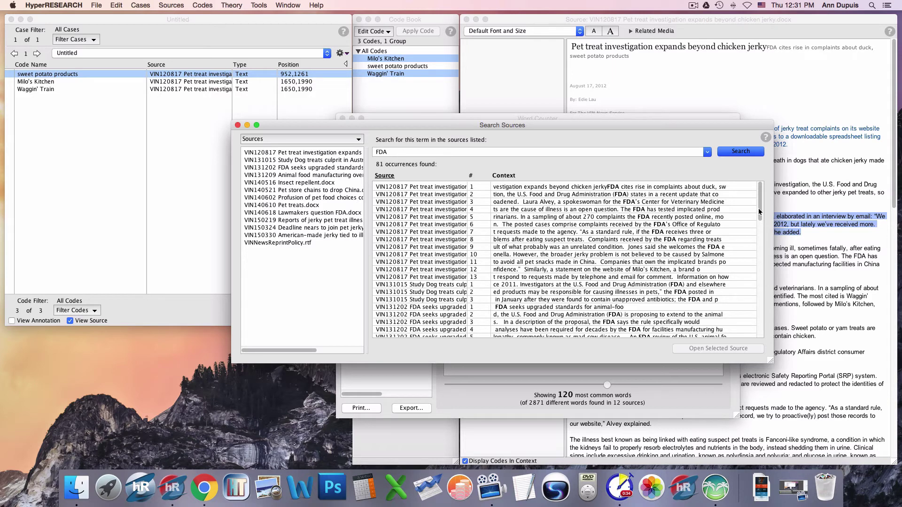
{"action": "left_click_drag", "start_coordinate": [758, 211], "coordinate": [750, 314]}
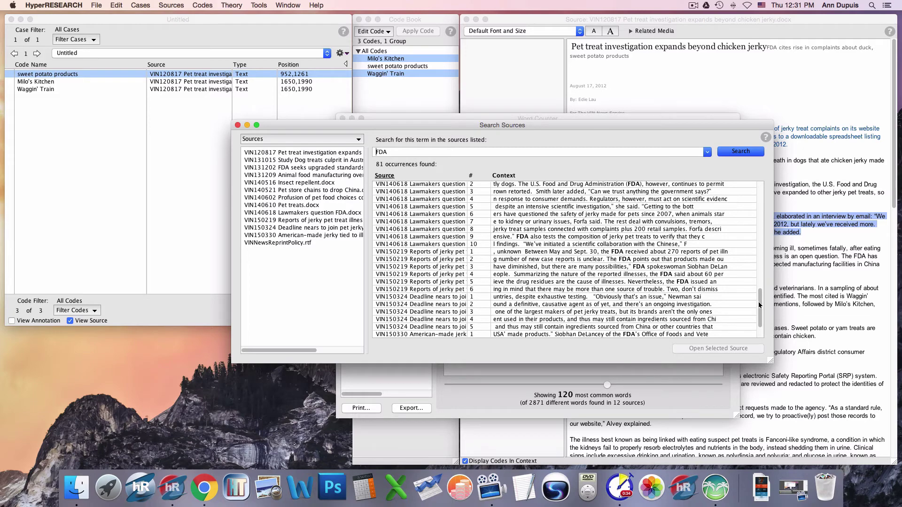
{"action": "left_click_drag", "start_coordinate": [758, 302], "coordinate": [765, 194]}
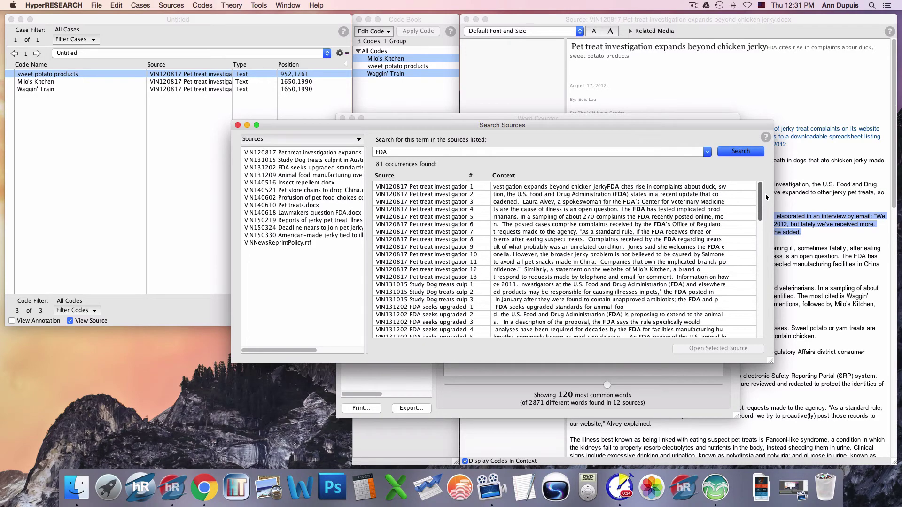
{"action": "left_click", "coordinate": [237, 125]}
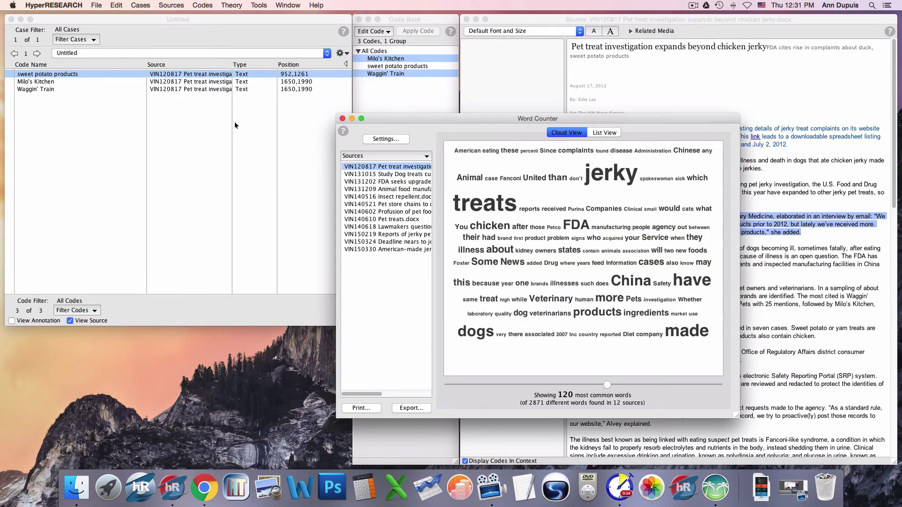
{"action": "left_click", "coordinate": [342, 119]}
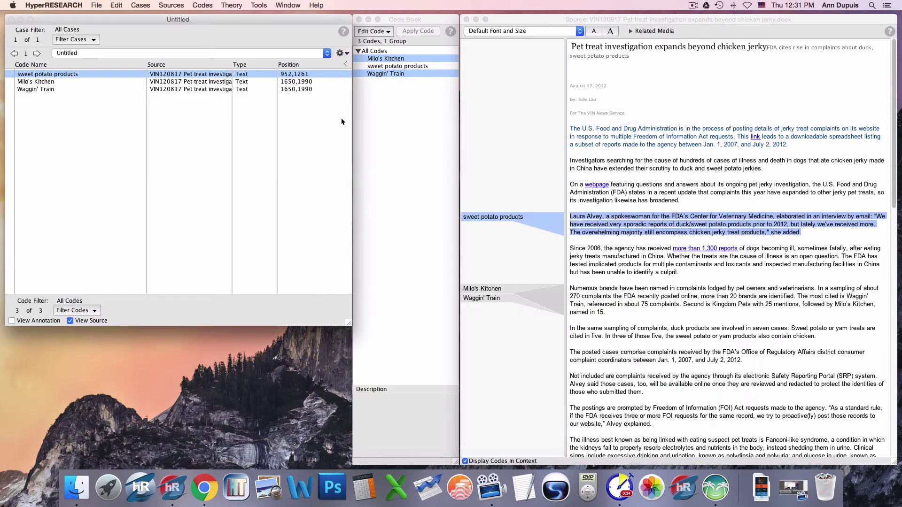
Step: Start Autocode for the Untitled case's source and add "China" as the search phrase
{"action": "left_click", "coordinate": [203, 5]}
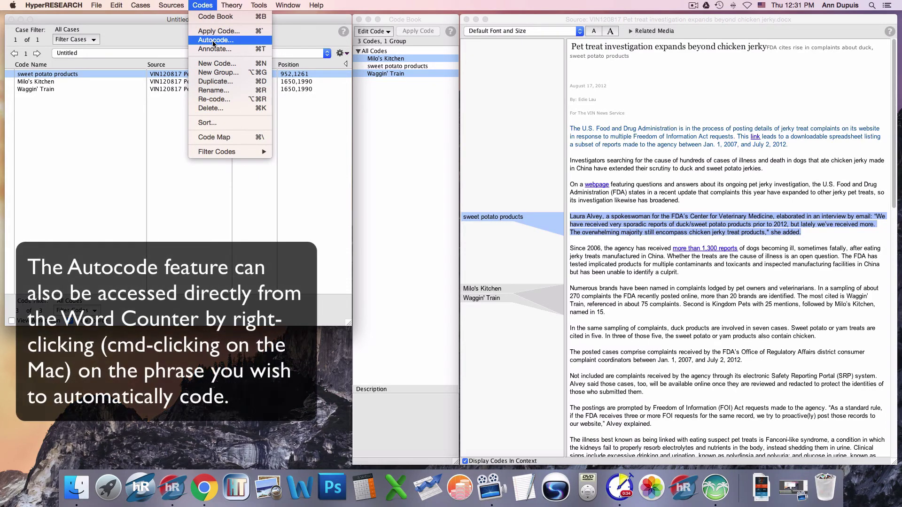
{"action": "left_click", "coordinate": [215, 40]}
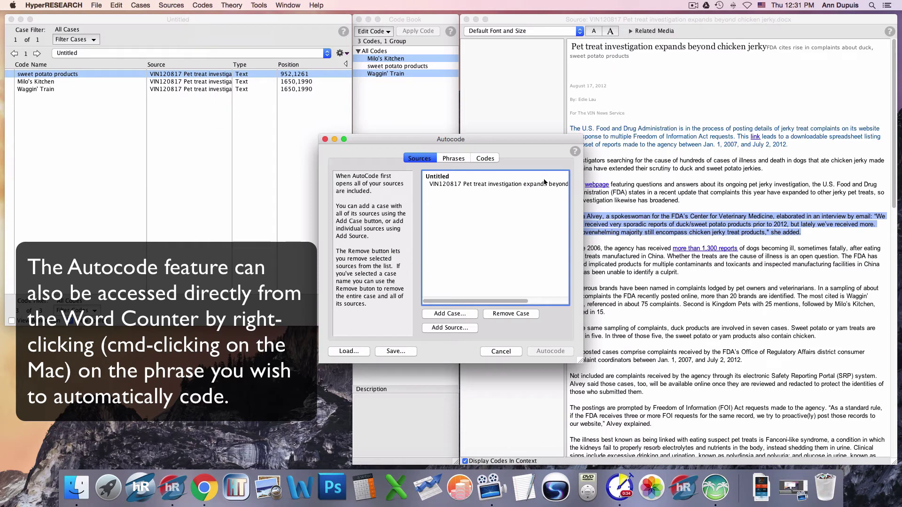
{"action": "left_click", "coordinate": [450, 184]}
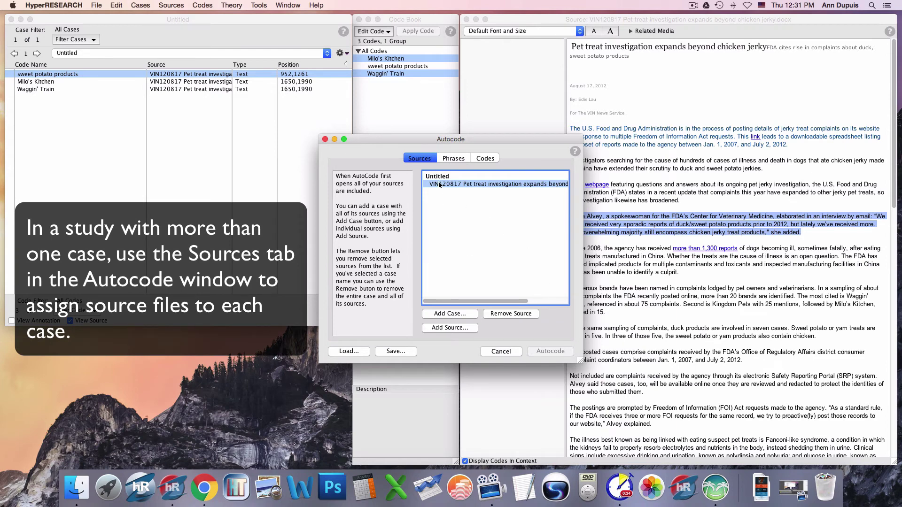
{"action": "left_click", "coordinate": [455, 160]}
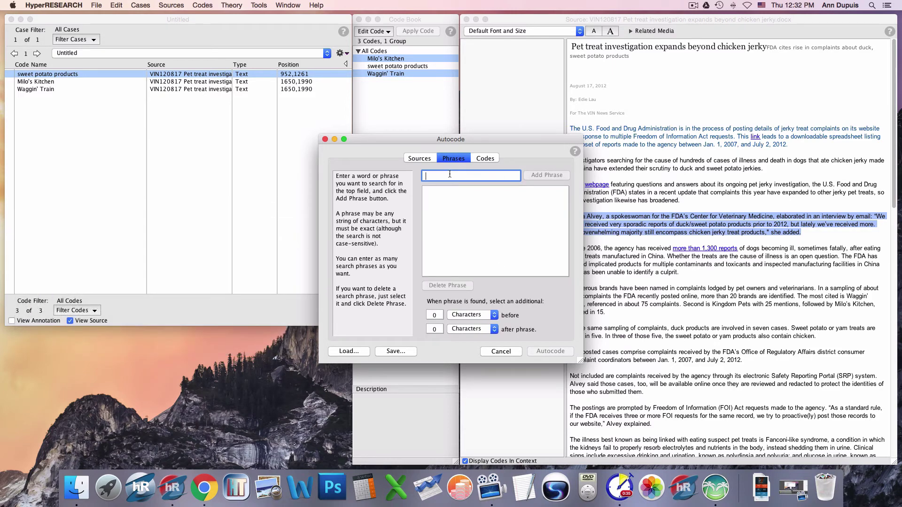
{"action": "type", "text": "China"}
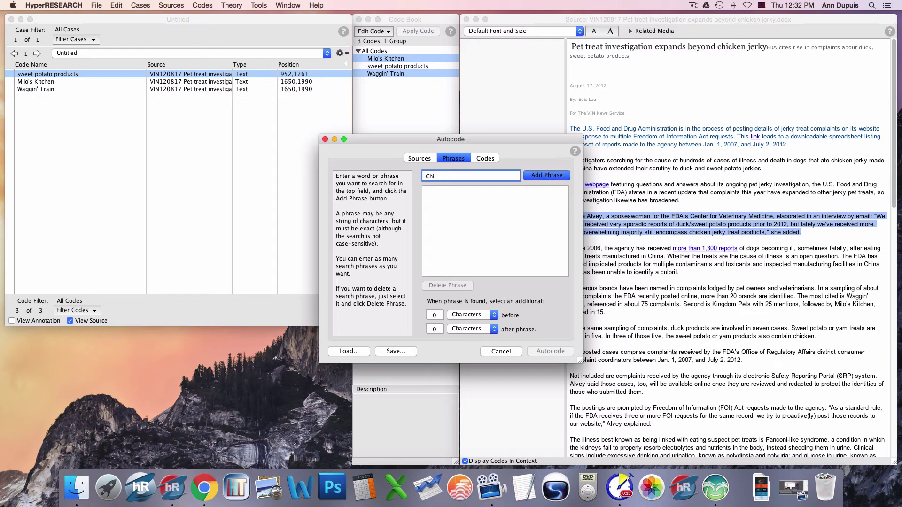
{"action": "left_click", "coordinate": [539, 175]}
Step: Set Autocode to select an additional 1 paragraph before and 1 paragraph after each found phrase
{"action": "left_click", "coordinate": [433, 315]}
{"action": "type", "text": "1"}
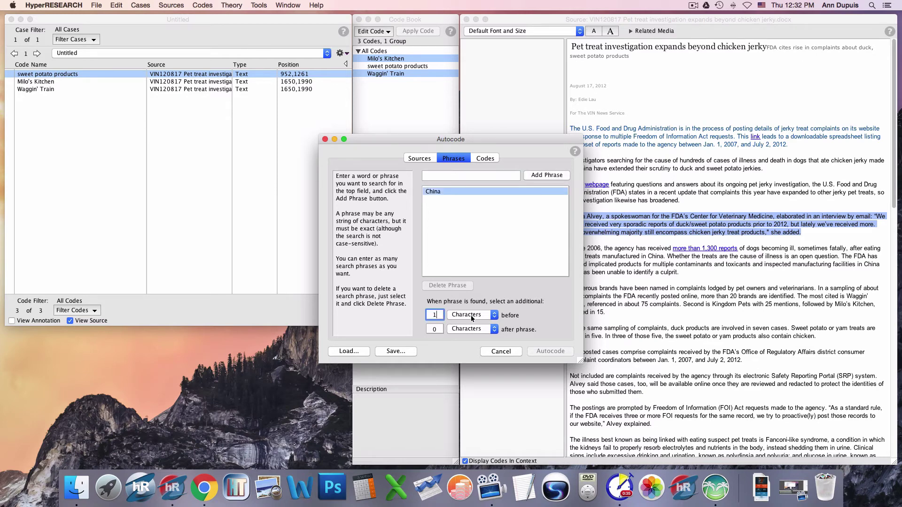
{"action": "left_click", "coordinate": [471, 315]}
{"action": "left_click", "coordinate": [467, 330]}
{"action": "left_click", "coordinate": [434, 328]}
{"action": "type", "text": "1"}
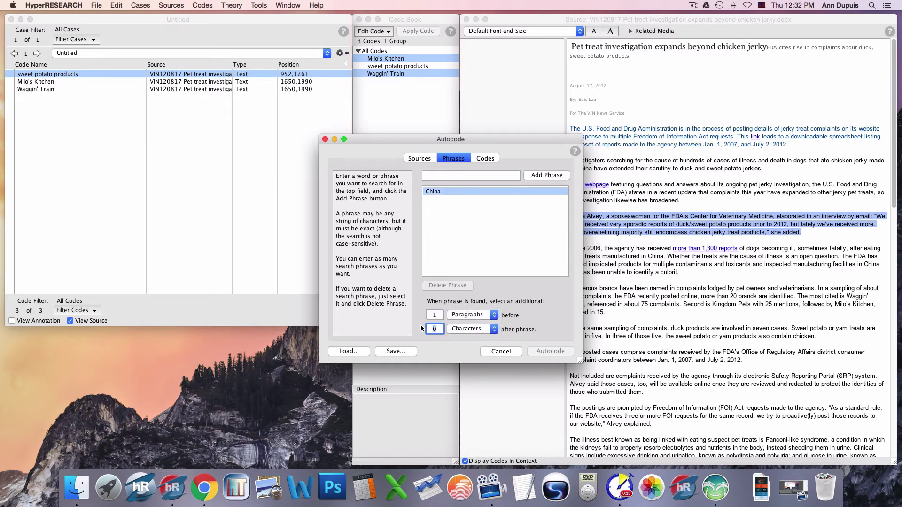
{"action": "left_click", "coordinate": [459, 330]}
{"action": "left_click", "coordinate": [472, 346]}
Step: Create a new code named "ac China" and add it as the code Autocode applies
{"action": "left_click", "coordinate": [484, 158]}
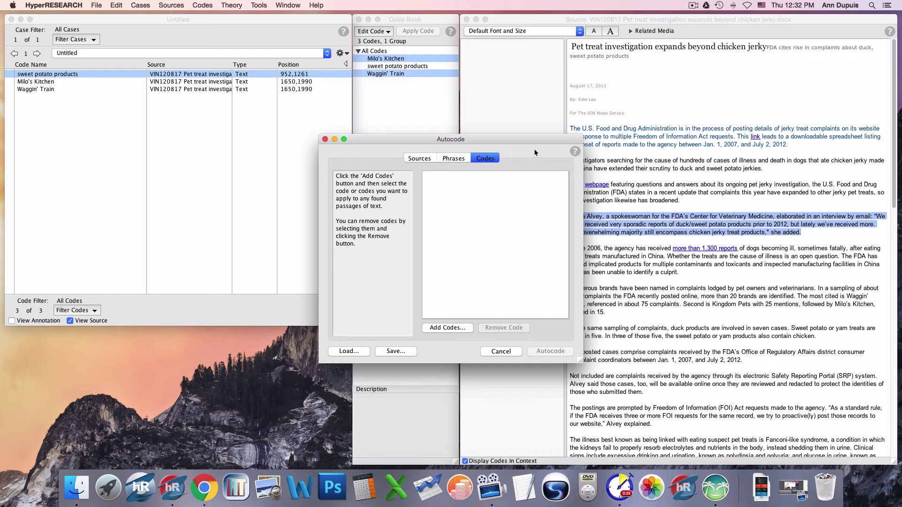
{"action": "left_click", "coordinate": [449, 328]}
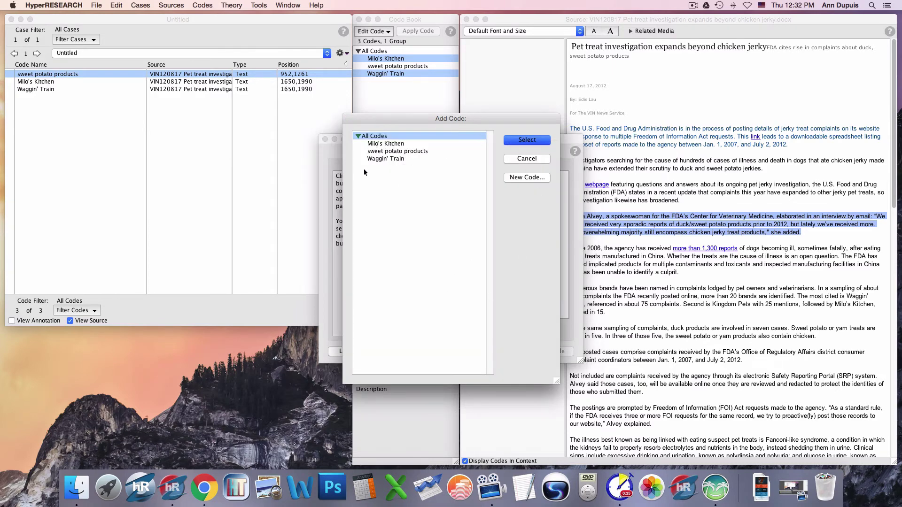
{"action": "left_click", "coordinate": [519, 179]}
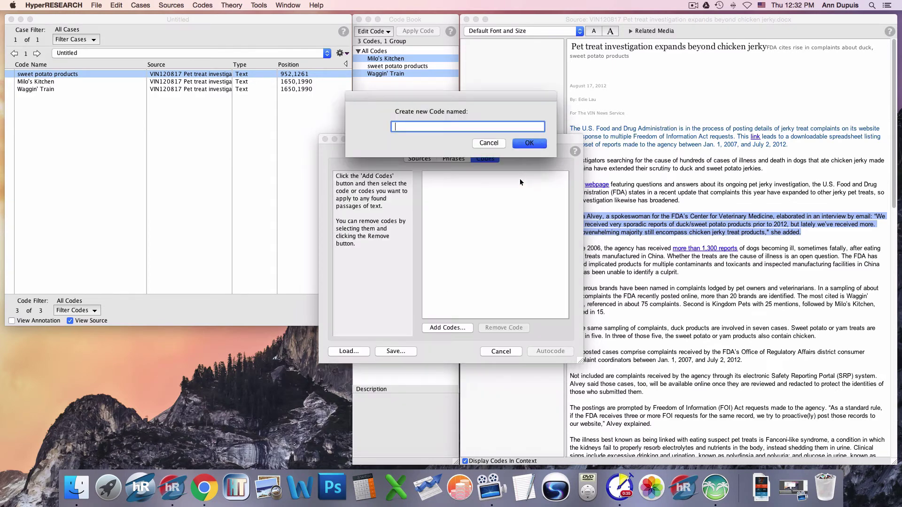
{"action": "type", "text": "a"}
{"action": "type", "text": "c China"}
{"action": "left_click", "coordinate": [534, 144]}
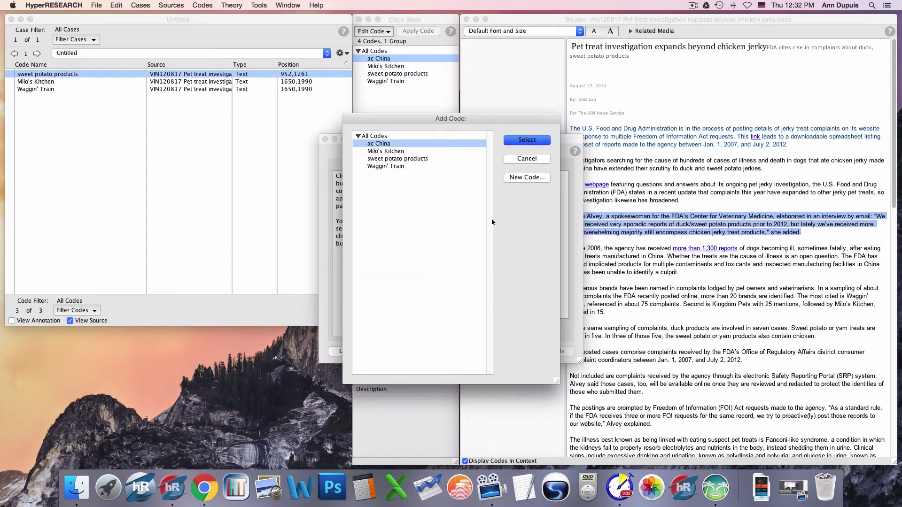
{"action": "left_click", "coordinate": [527, 140]}
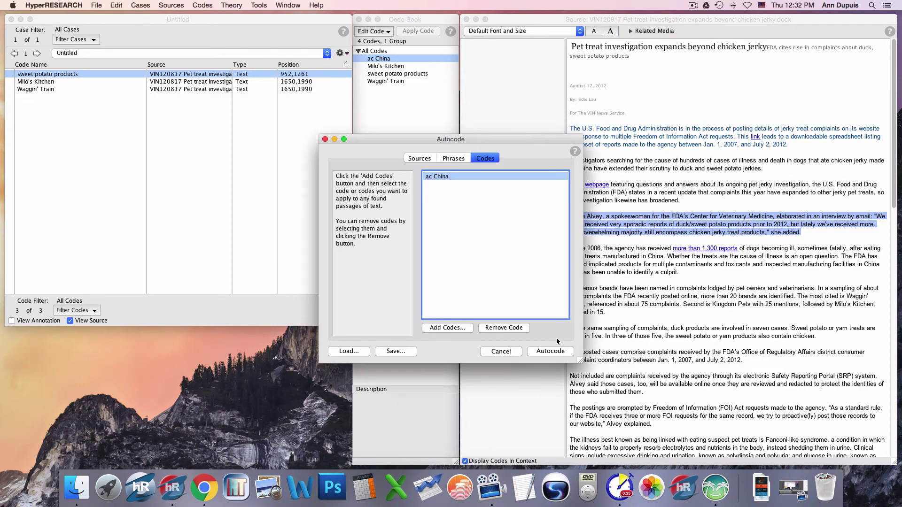
Step: Review the Autocode sources, phrases and codes, and run Autocode to apply "ac China" to the matching passages
{"action": "left_click", "coordinate": [422, 159]}
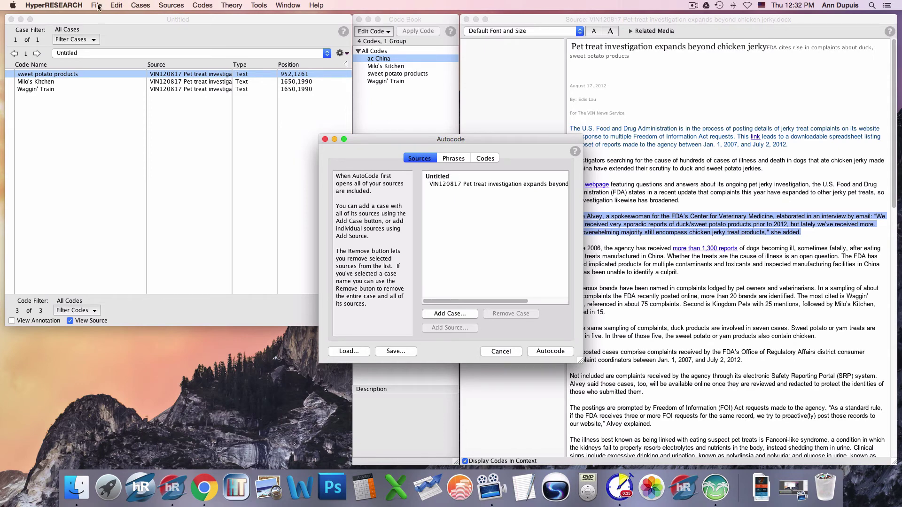
{"action": "left_click", "coordinate": [454, 159]}
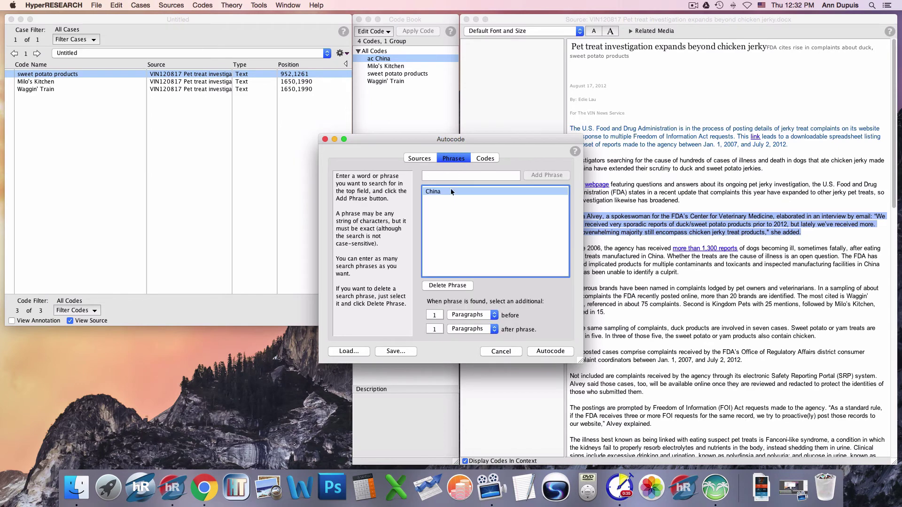
{"action": "left_click", "coordinate": [488, 158]}
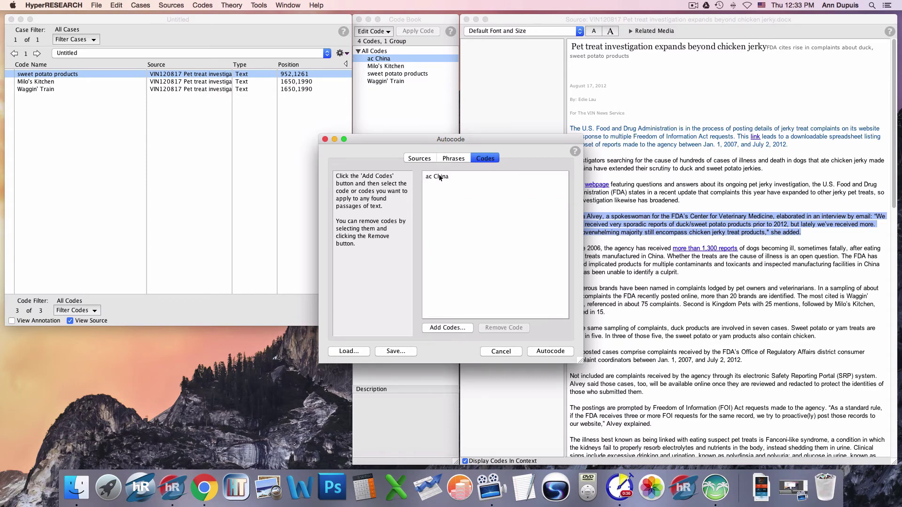
{"action": "left_click", "coordinate": [549, 352]}
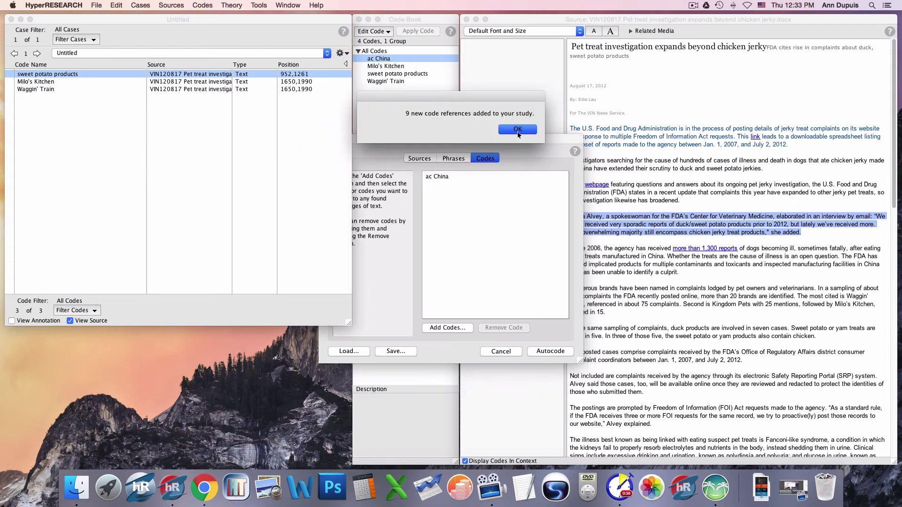
{"action": "left_click", "coordinate": [517, 130]}
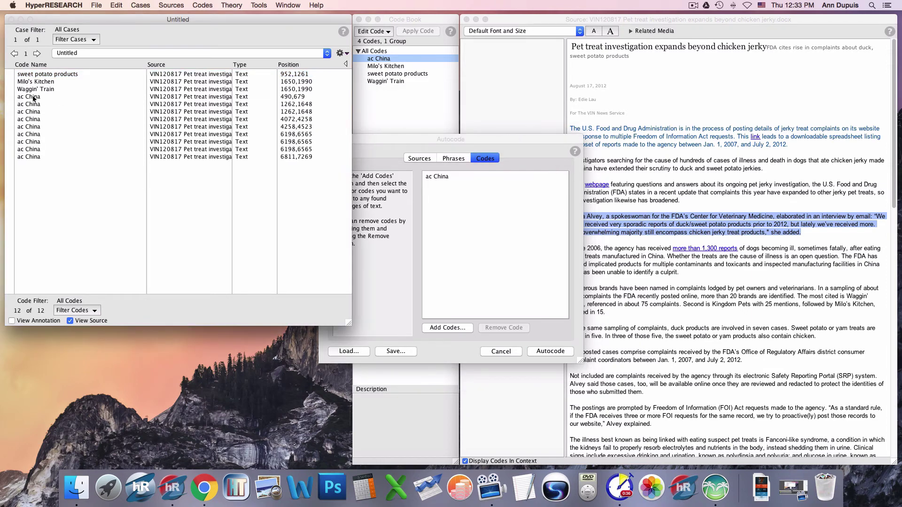
{"action": "left_click", "coordinate": [406, 140]}
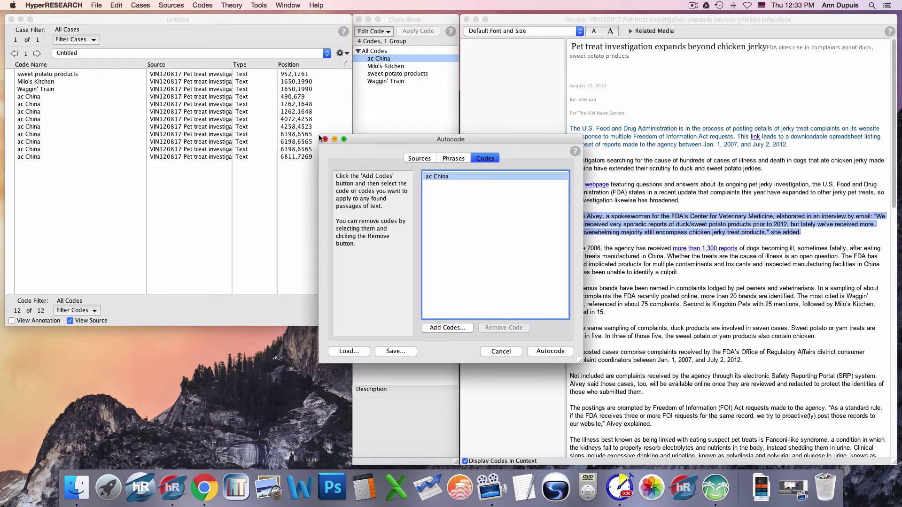
Step: Close the Autocode window and examine the autocoded "ac China" passages and the "sweet potato products" passage in the source text
{"action": "left_click", "coordinate": [324, 139]}
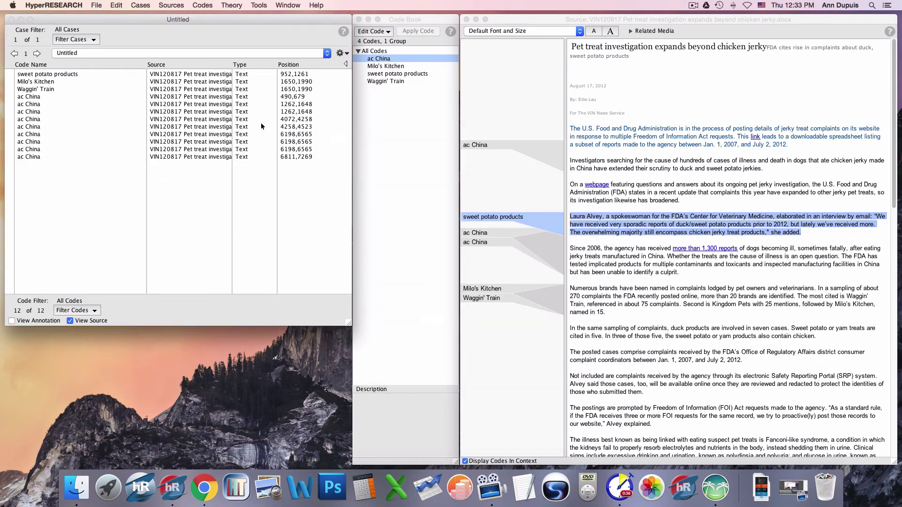
{"action": "left_click", "coordinate": [475, 146]}
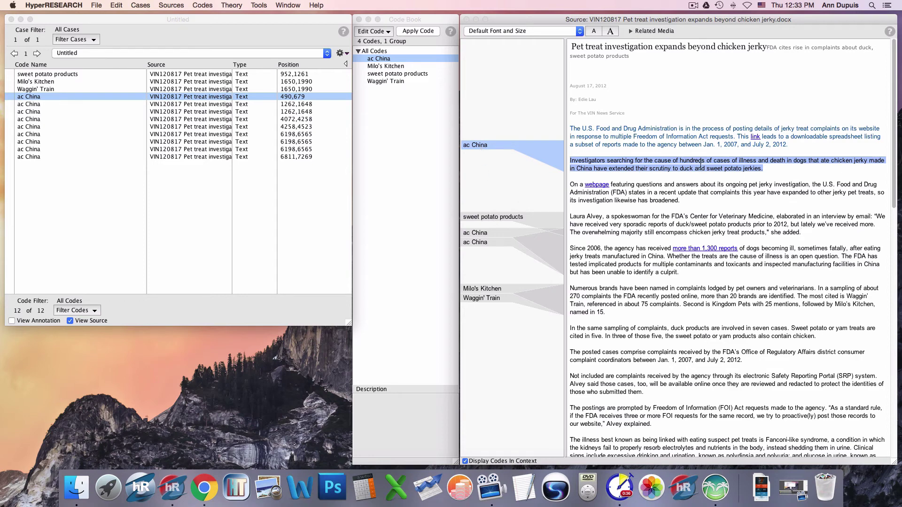
{"action": "left_click", "coordinate": [472, 218]}
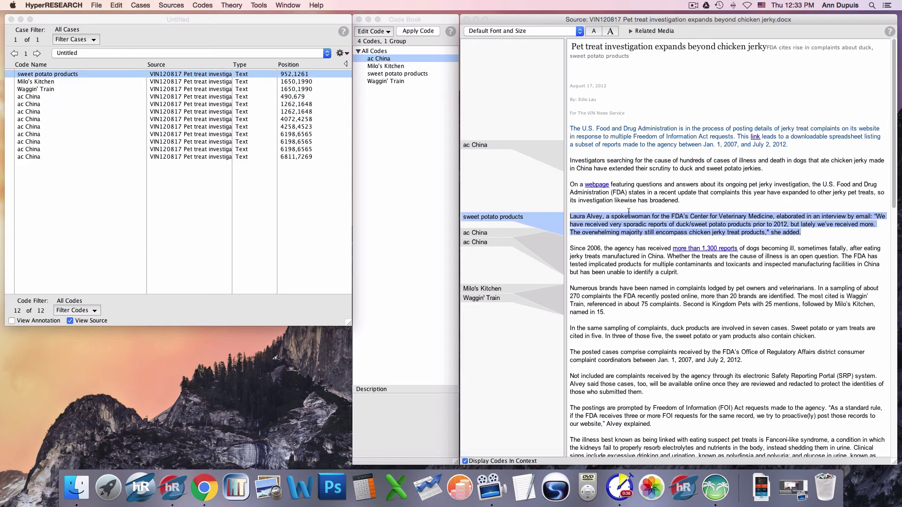
{"action": "left_click", "coordinate": [479, 231]}
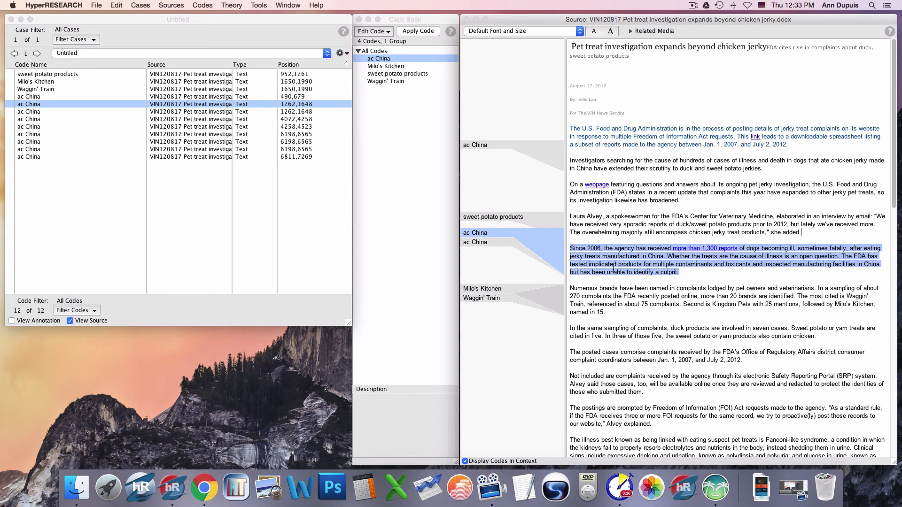
{"action": "left_click", "coordinate": [196, 113]}
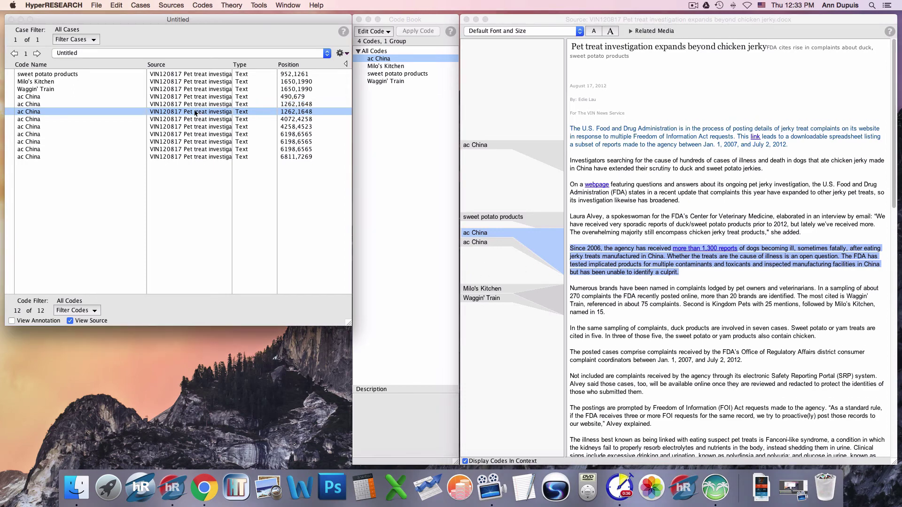
{"action": "left_click", "coordinate": [190, 119]}
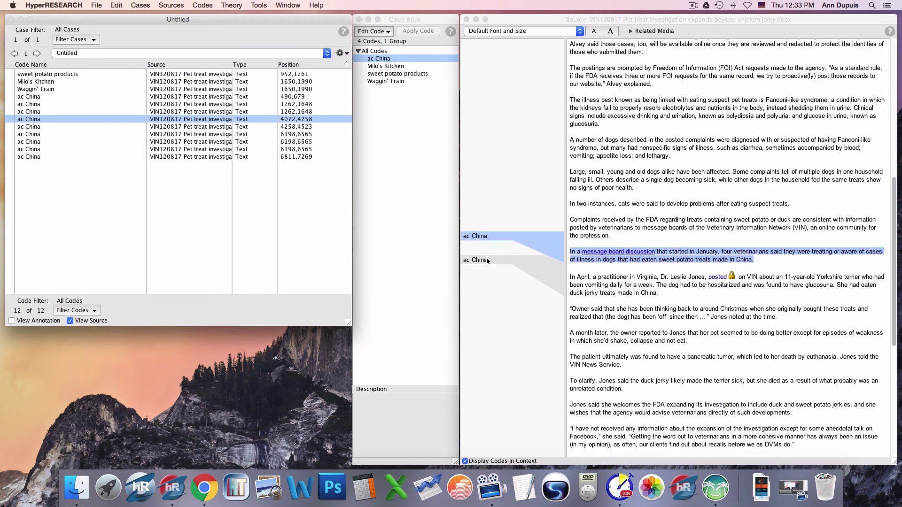
{"action": "left_click", "coordinate": [486, 260]}
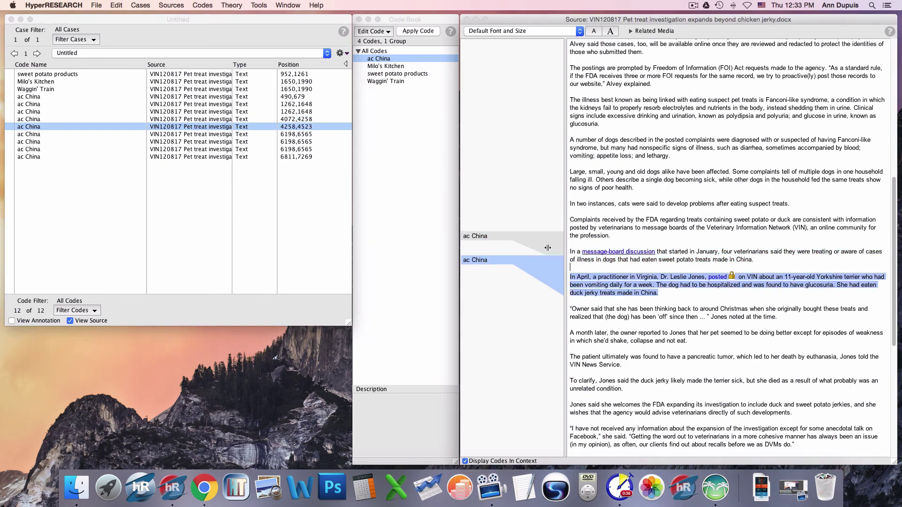
Step: Apply the existing "sweet potato products" code to the "ac China" passage about the message-board discussion of sweet potato treats
{"action": "left_click", "coordinate": [485, 236]}
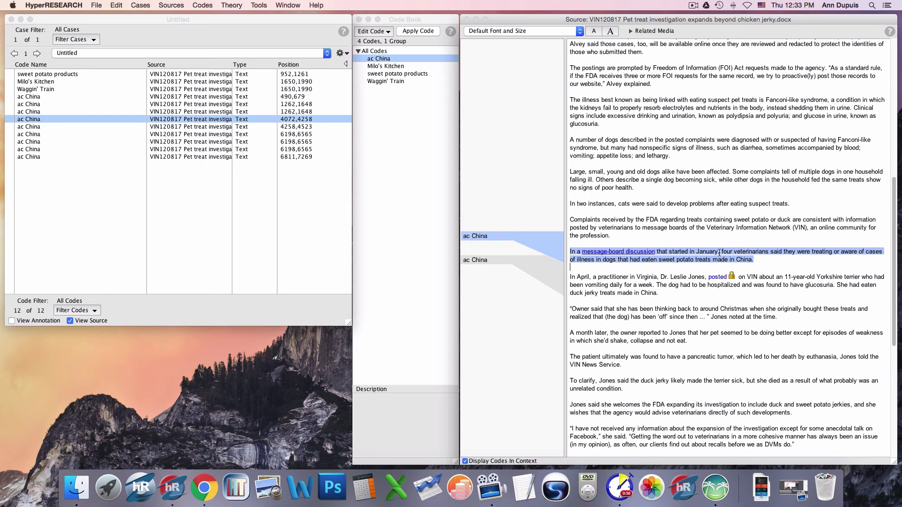
{"action": "left_click", "coordinate": [399, 75]}
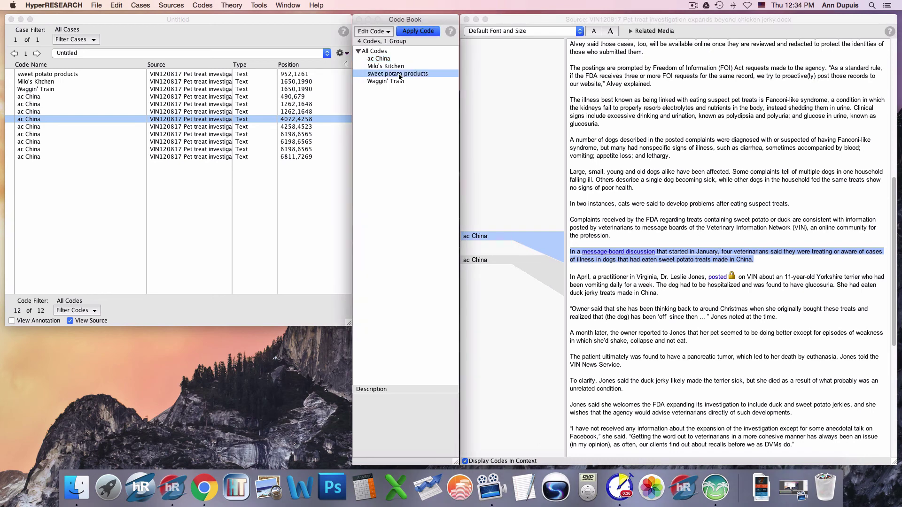
{"action": "left_click", "coordinate": [424, 32]}
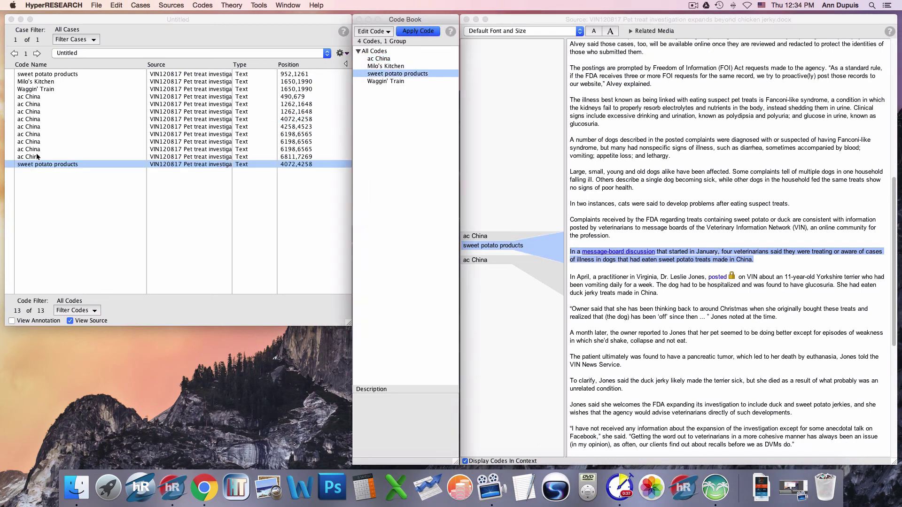
Step: Examine the remaining "ac China" passages on the online petition and the company's quality control statement in the source
{"action": "left_click", "coordinate": [476, 240]}
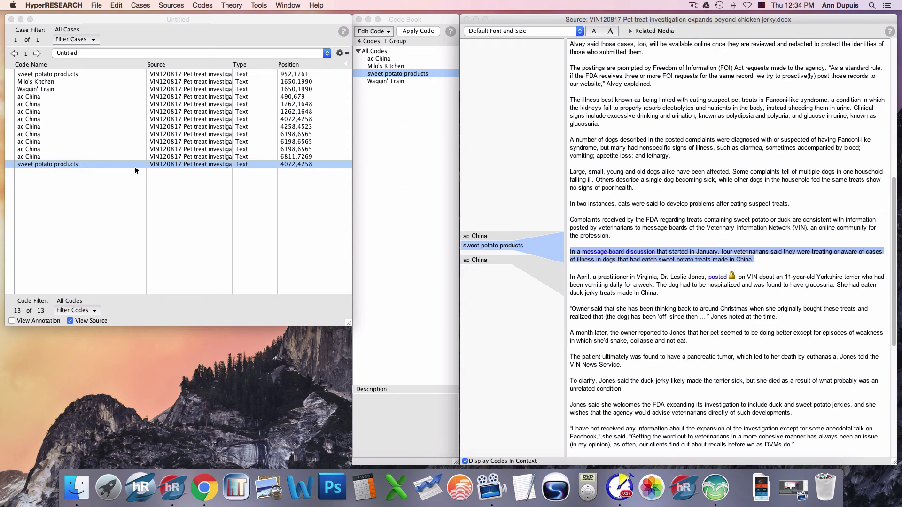
{"action": "left_click", "coordinate": [41, 142]}
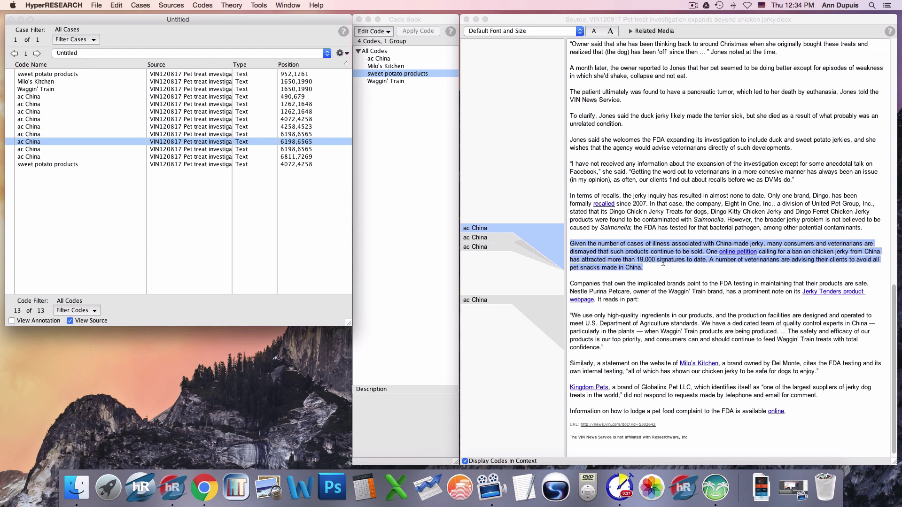
{"action": "left_click", "coordinate": [488, 299]}
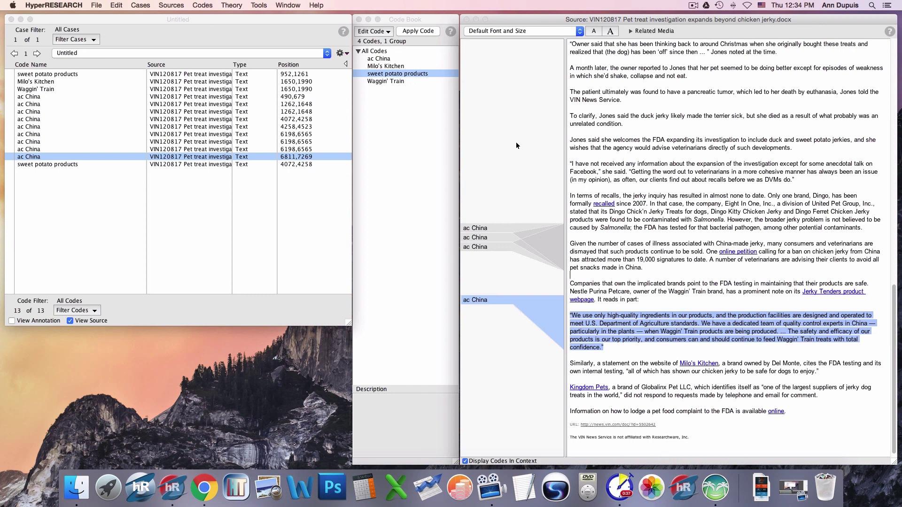
{"action": "left_click", "coordinate": [289, 24]}
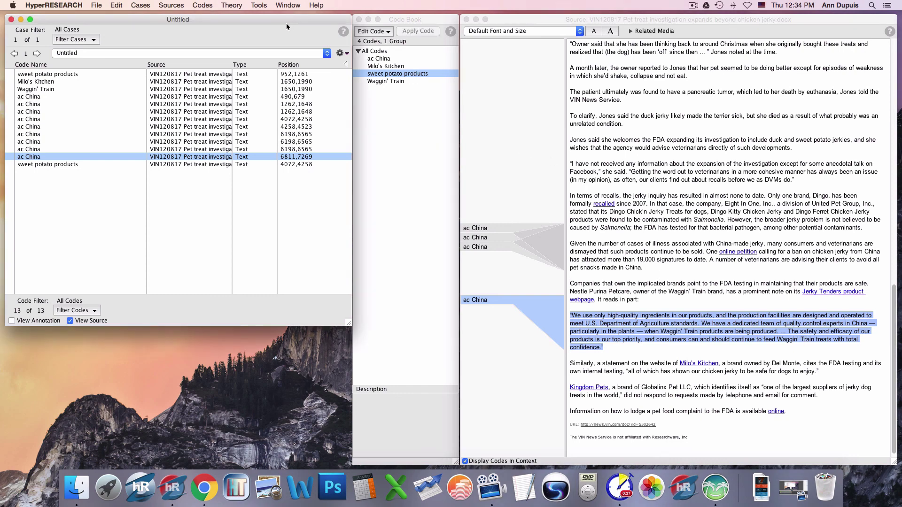